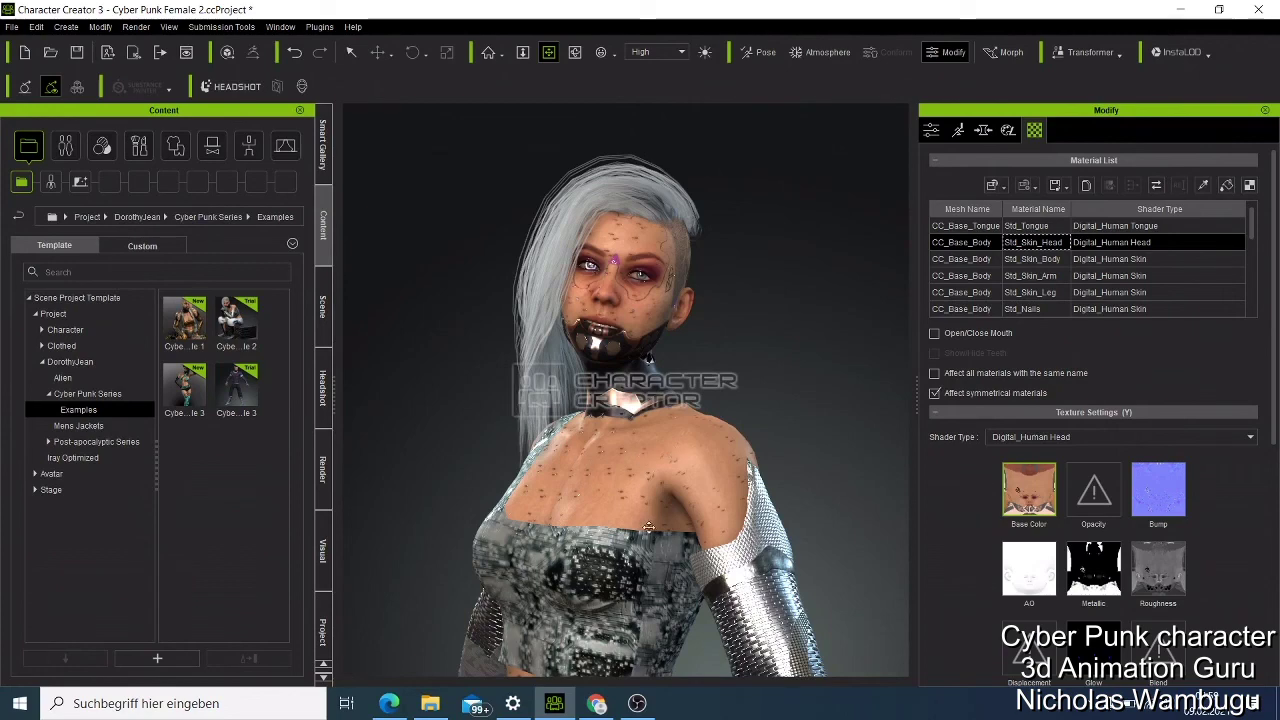
scroll(743, 249, down, 5)
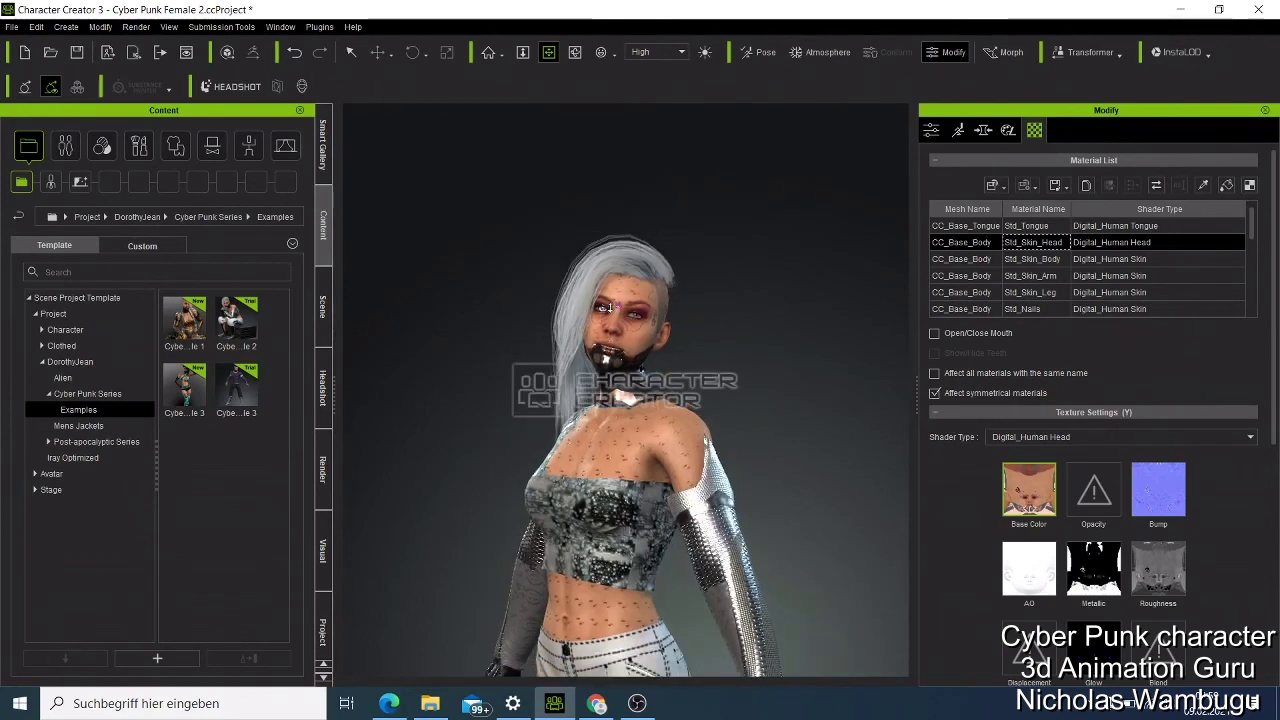
scroll(607, 308, up, 8)
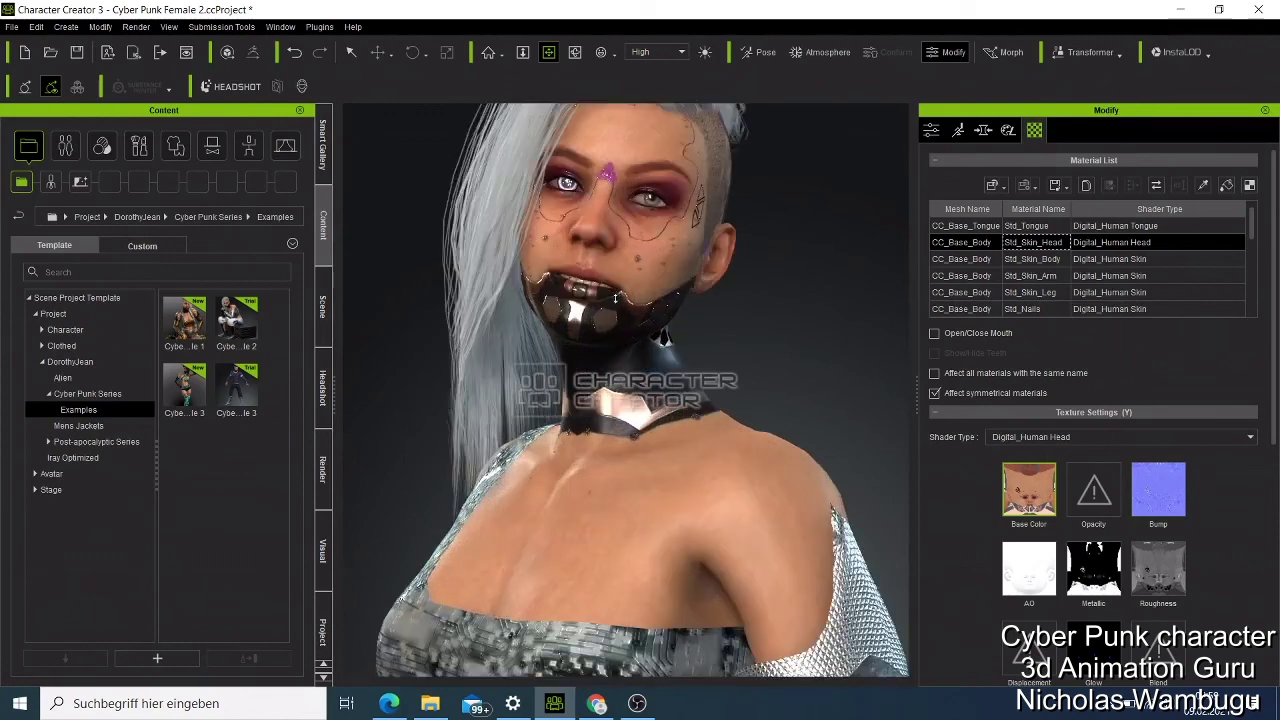
scroll(614, 297, down, 4)
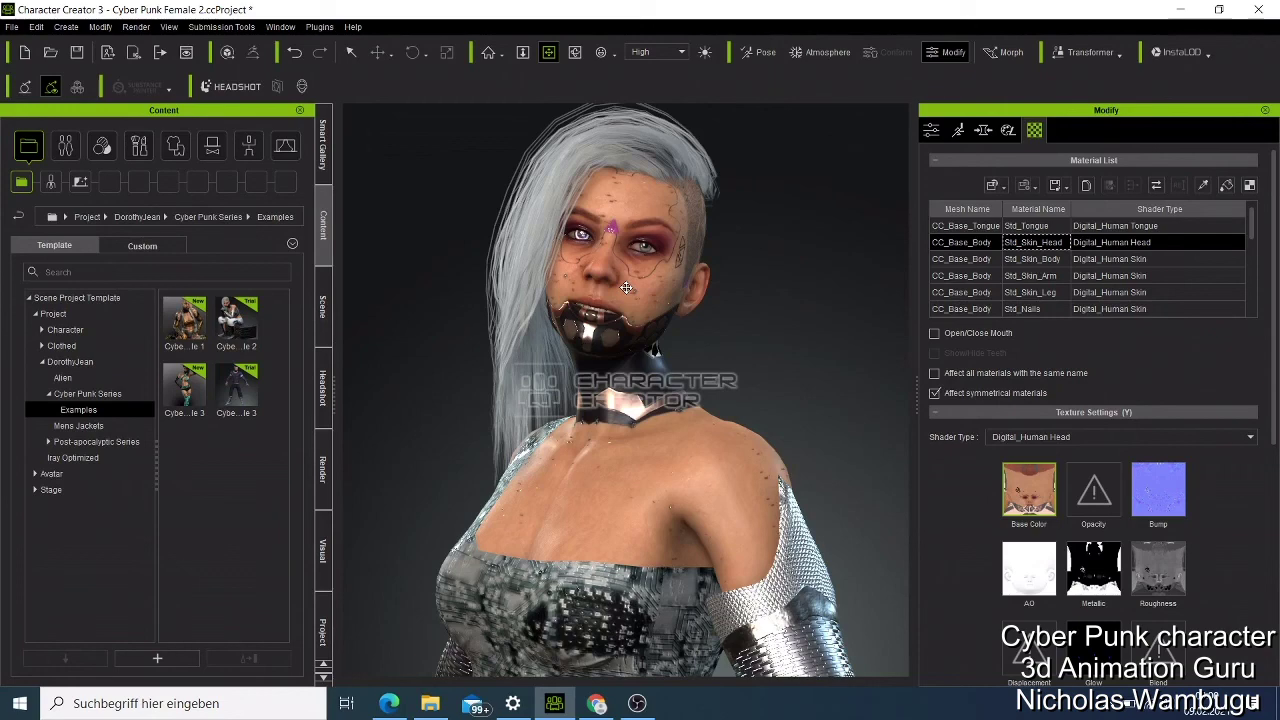
Switch to Chrome and review the Cyber Punk Mega Pack's prices, preview images, included content and description, then return to Character Creator
click(597, 703)
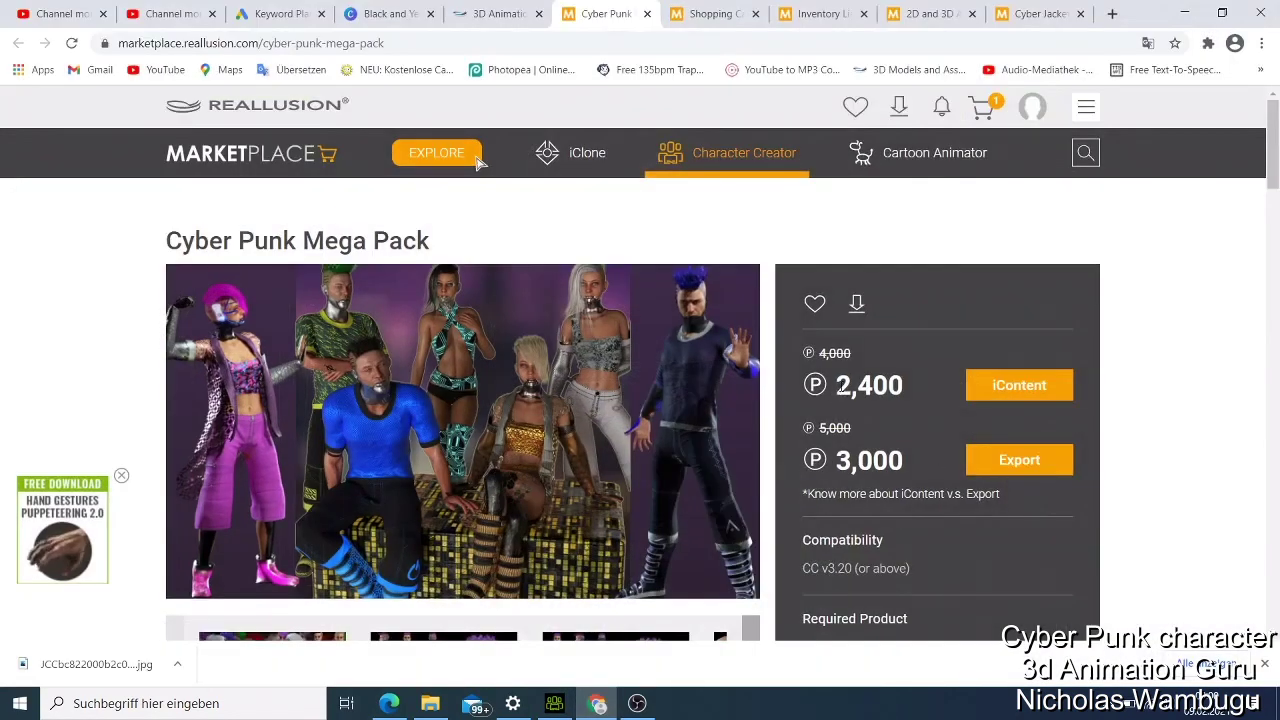
drag(836, 385, 903, 385)
scroll(561, 375, down, 1)
scroll(561, 375, down, 4)
scroll(695, 343, up, 1)
drag(695, 343, 432, 372)
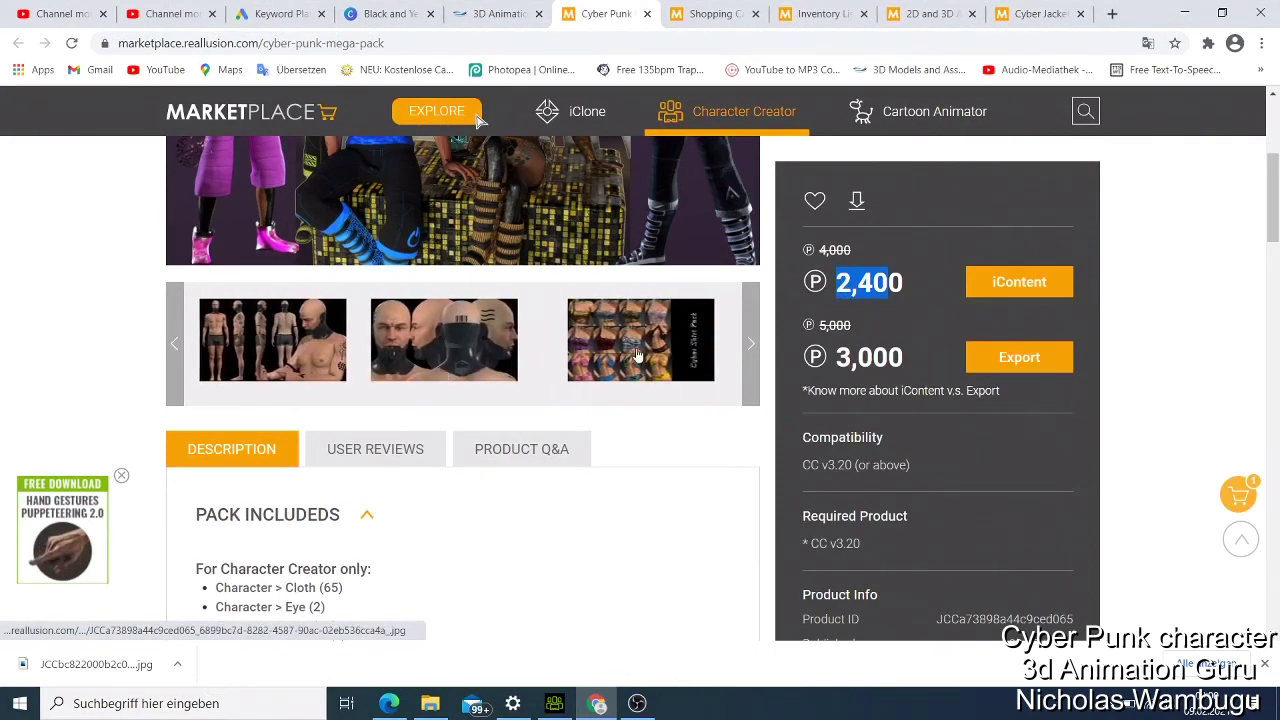
scroll(430, 543, down, 2)
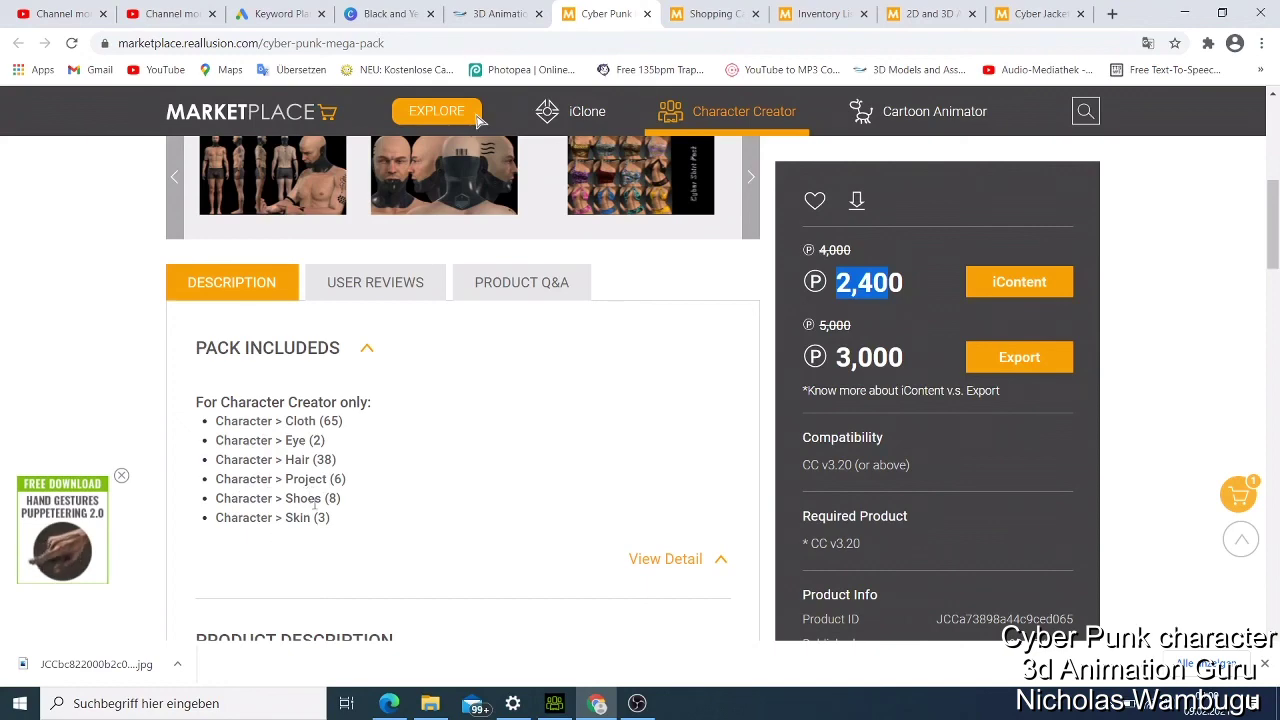
scroll(251, 531, down, 4)
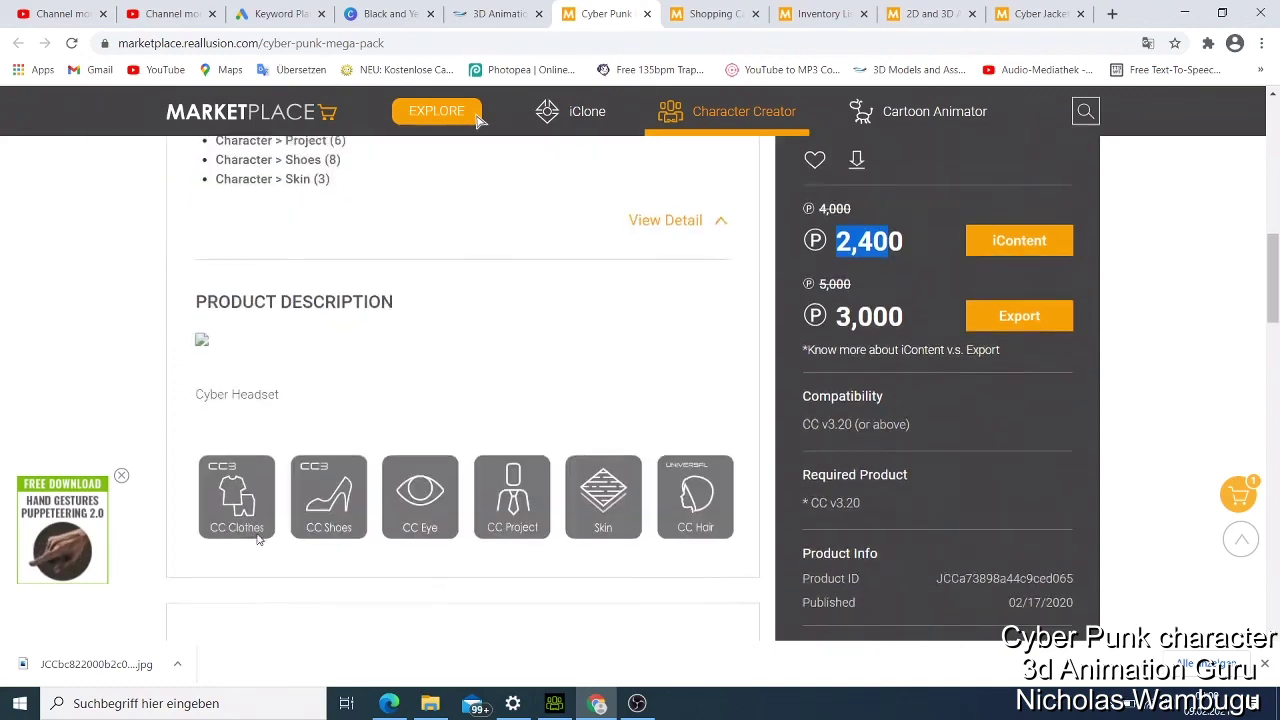
scroll(263, 537, down, 2)
scroll(275, 555, up, 7)
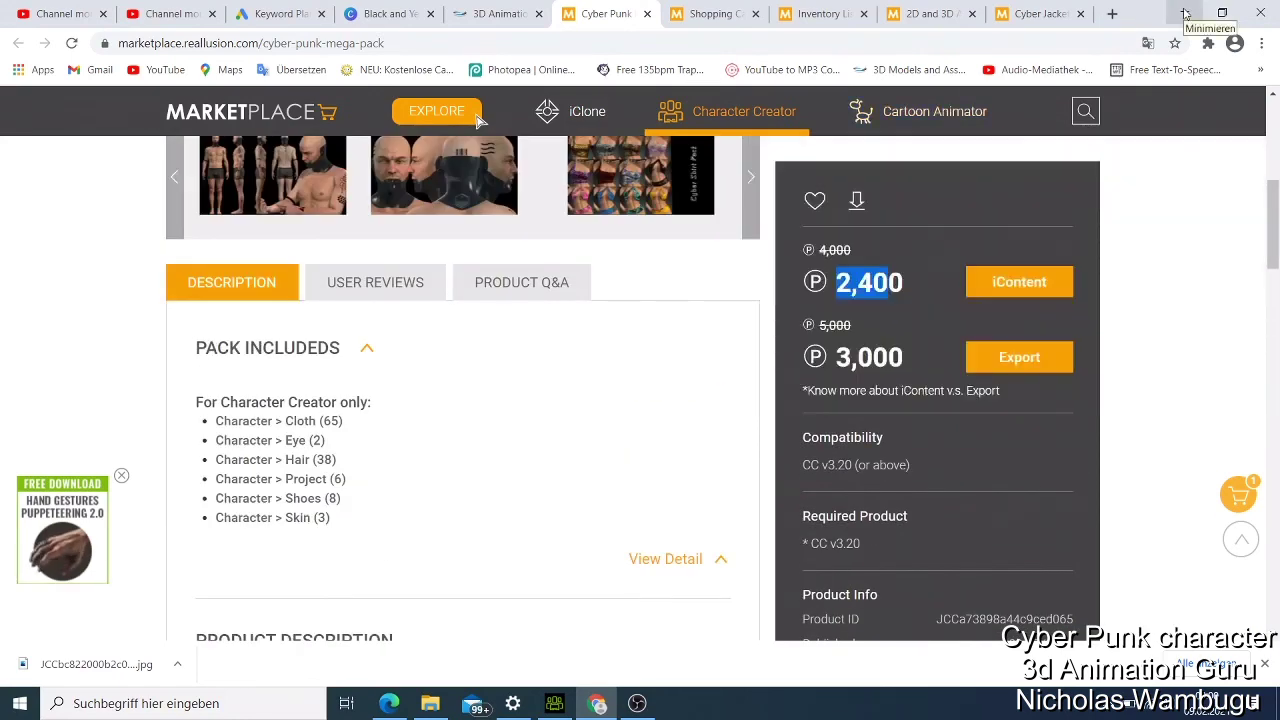
click(1185, 13)
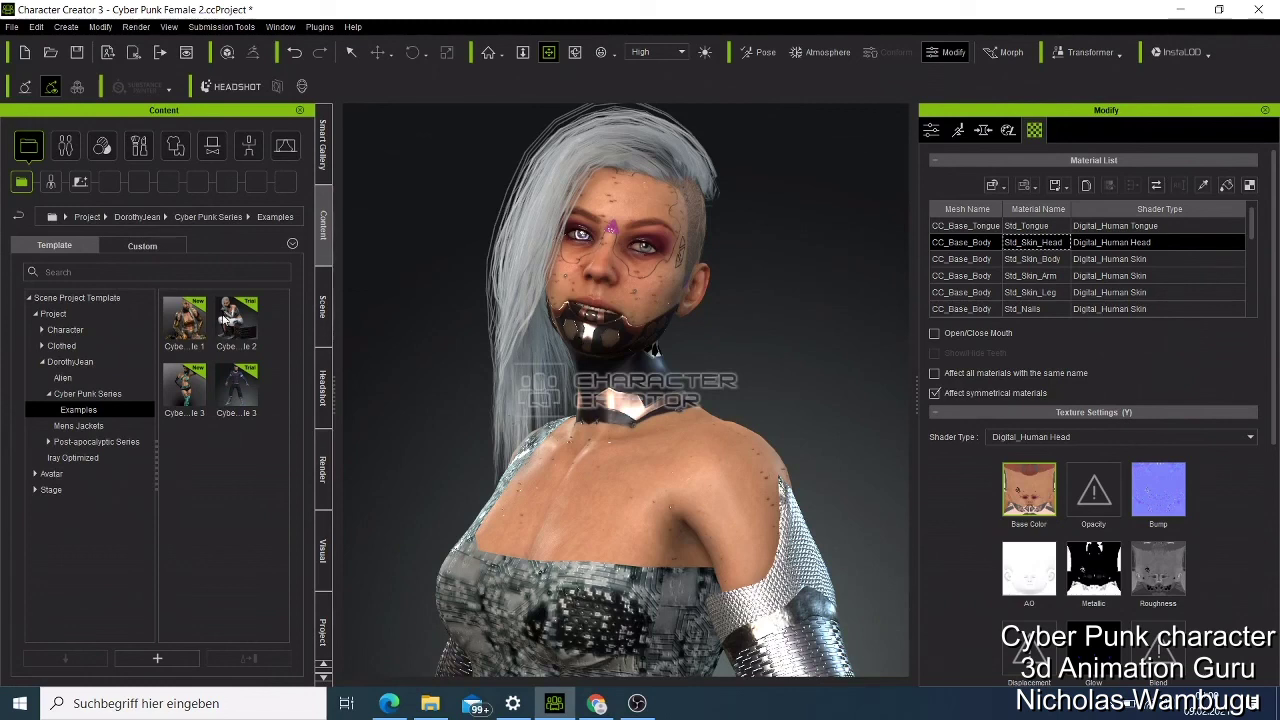
Check the Cyber Punk Female 2 item in the Reallusion shopping cart in Chrome, then return to Character Creator
mouse_move(243, 315)
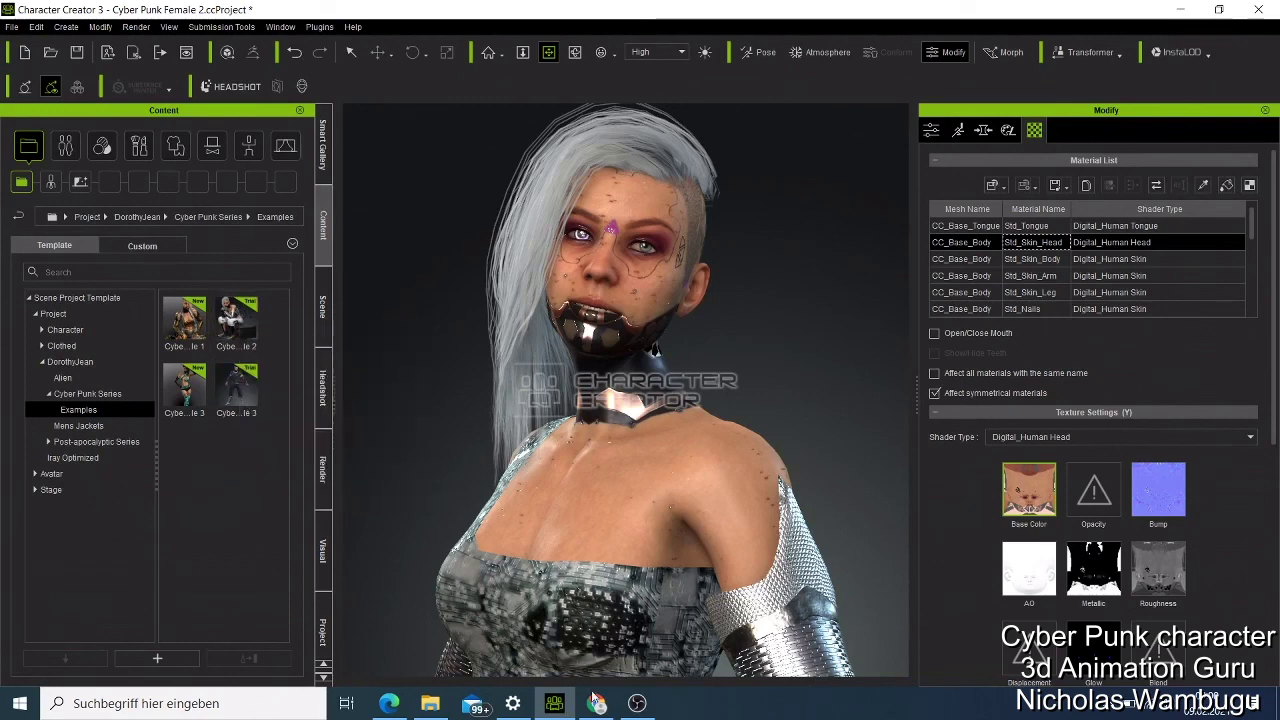
click(595, 702)
click(728, 10)
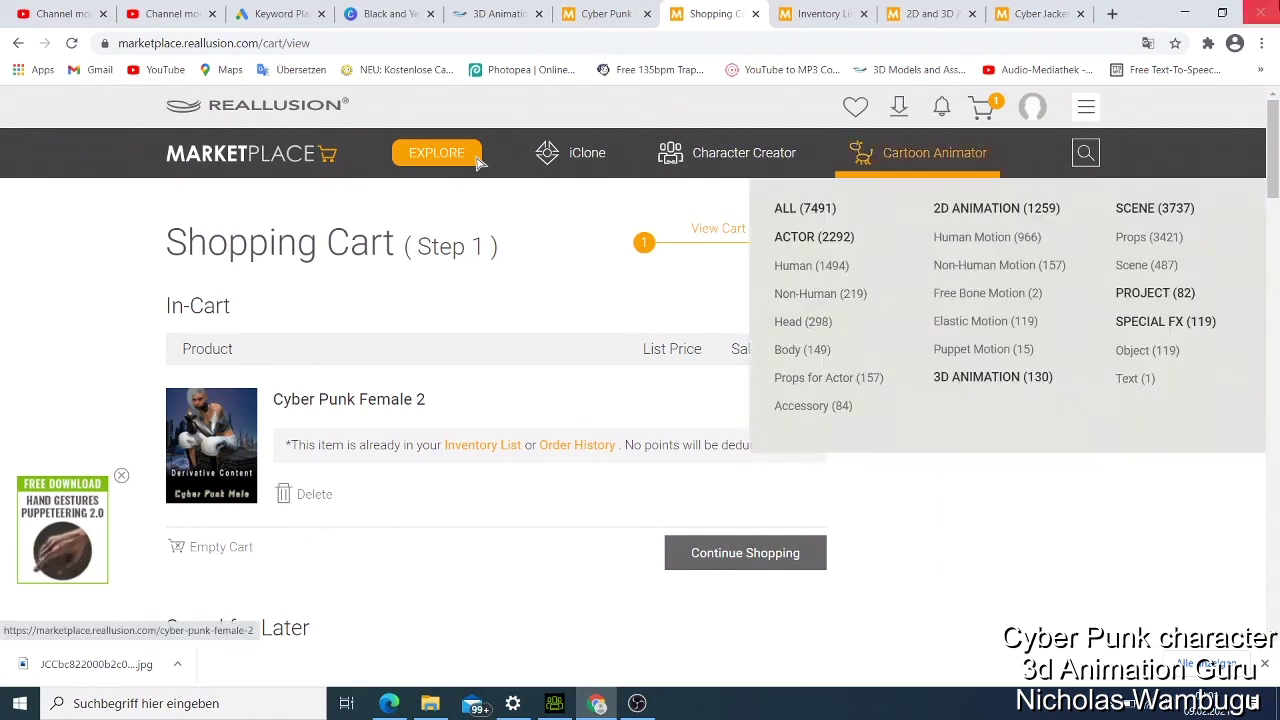
click(1186, 12)
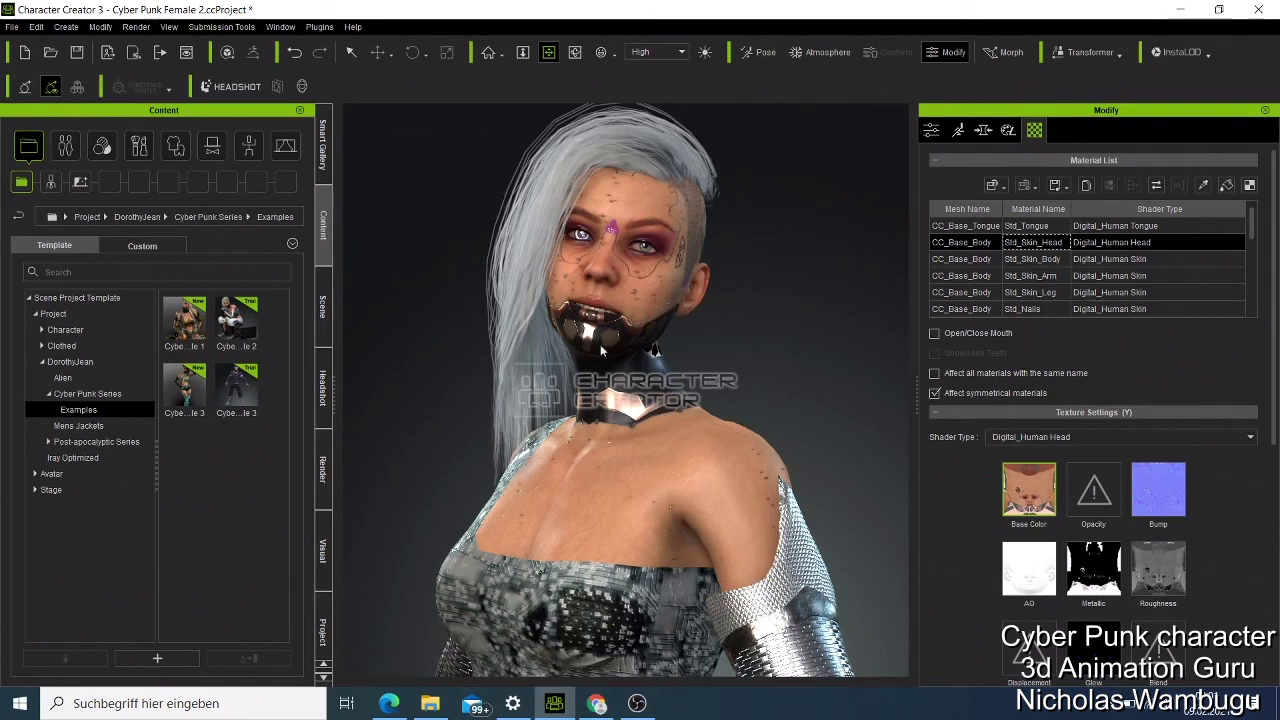
Adjust the color of the Std_Skin_Head base color texture to brightness -12 and contrast -31
scroll(1210, 545, down, 3)
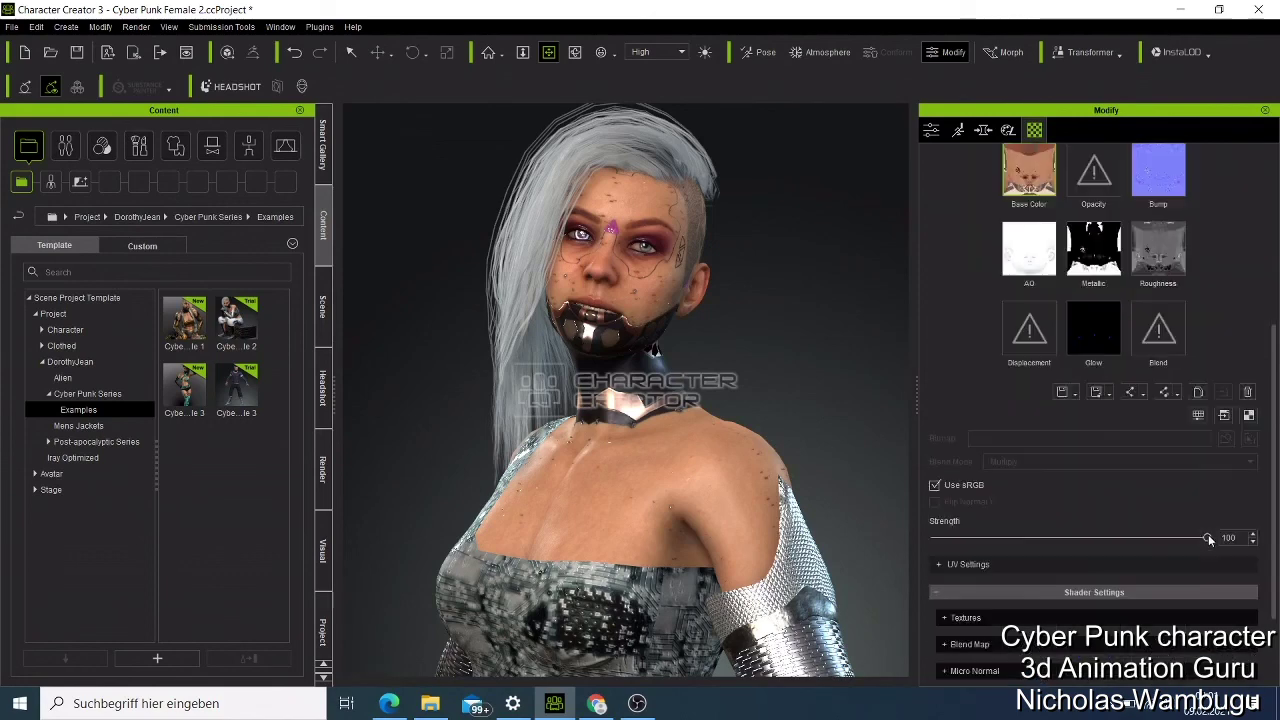
click(1197, 415)
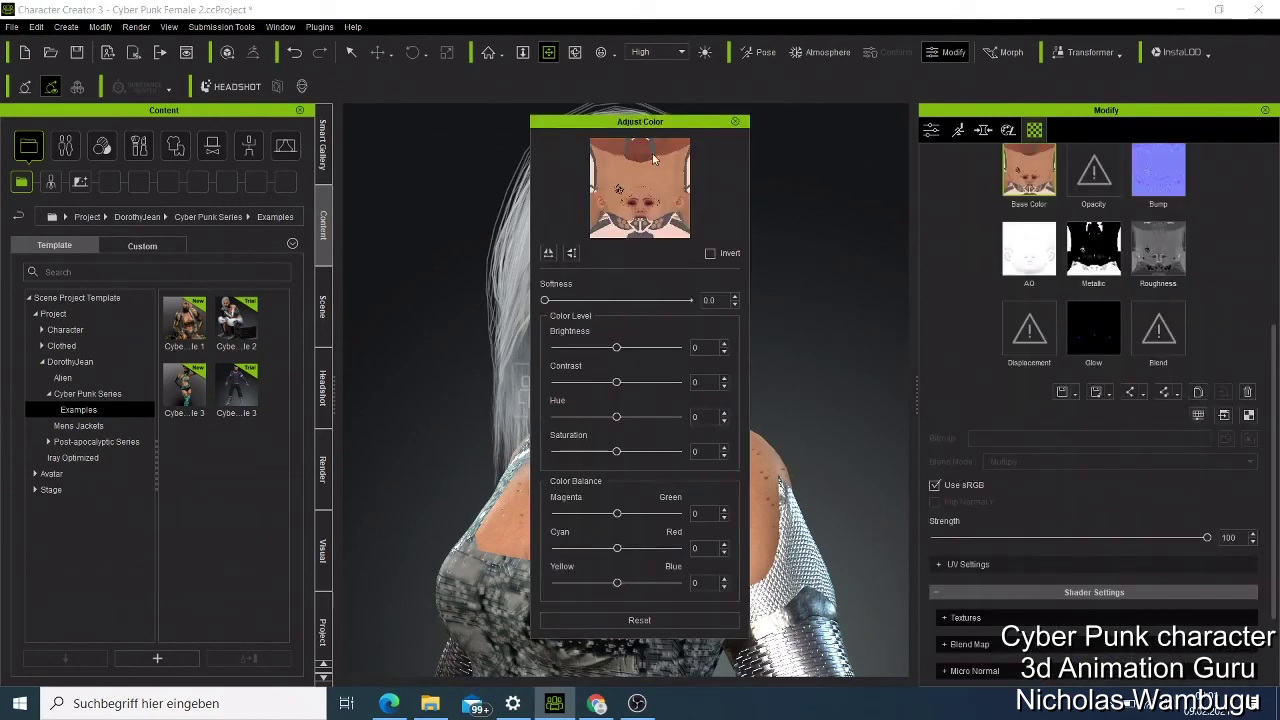
drag(650, 122, 1145, 130)
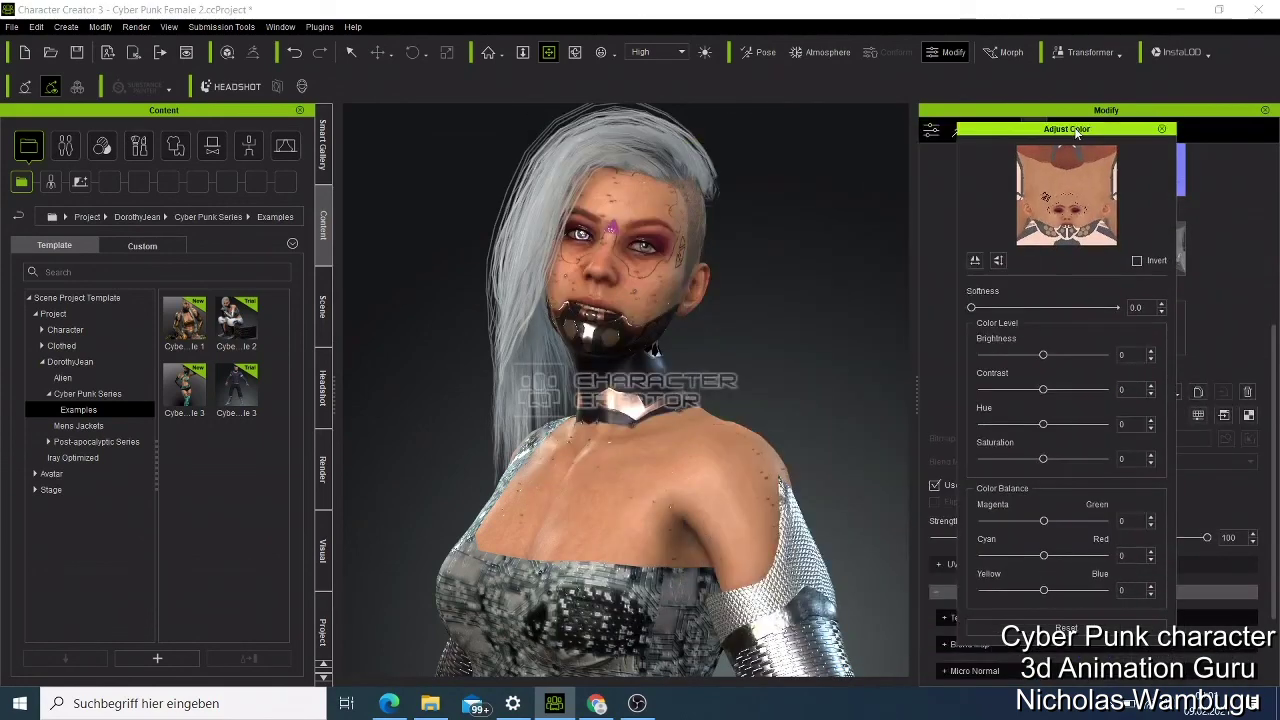
click(1061, 355)
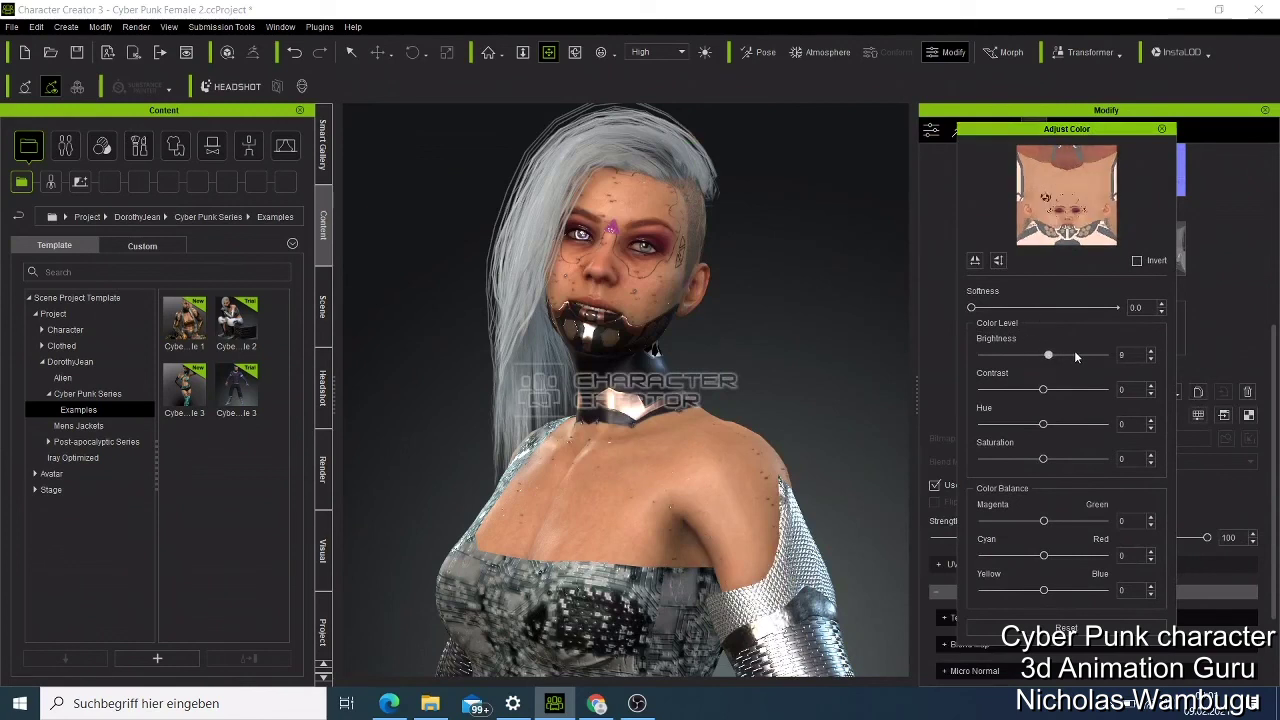
click(1040, 356)
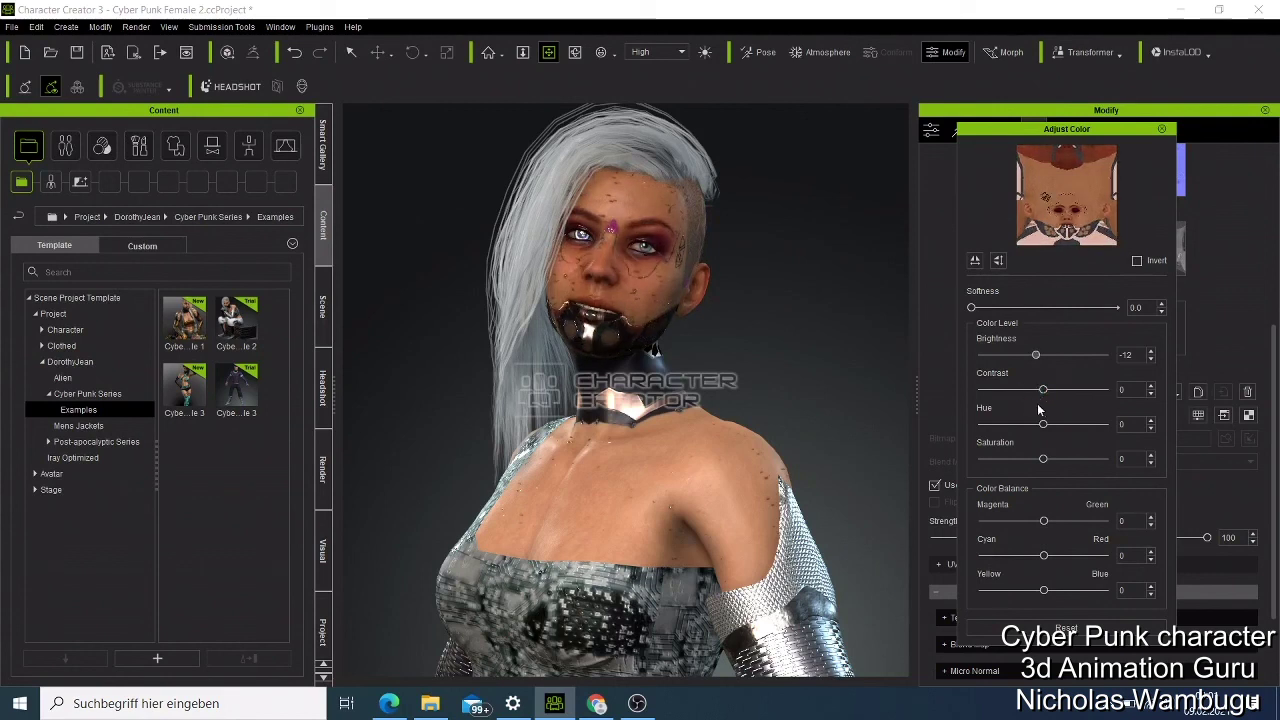
drag(1038, 389, 1023, 390)
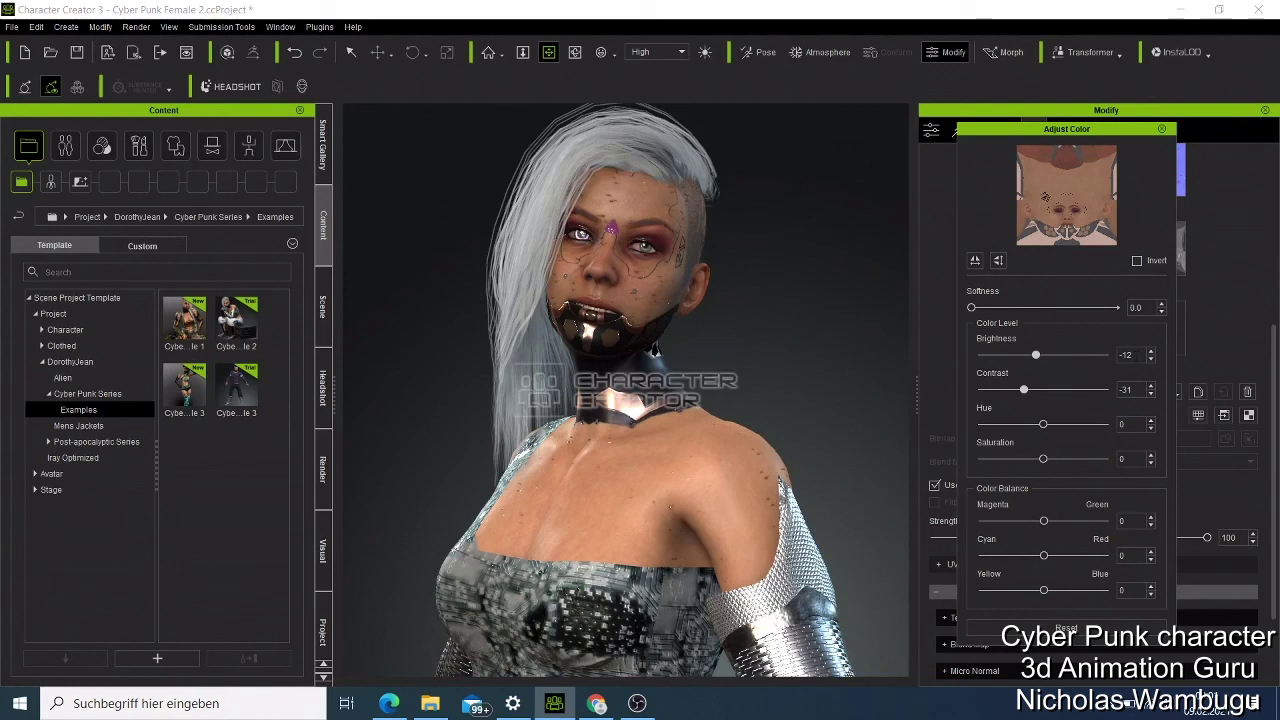
Darken the head skin's base color by setting its brightness to -44, then close the color adjustment
double_click(1127, 355)
text(-44)
key(Return)
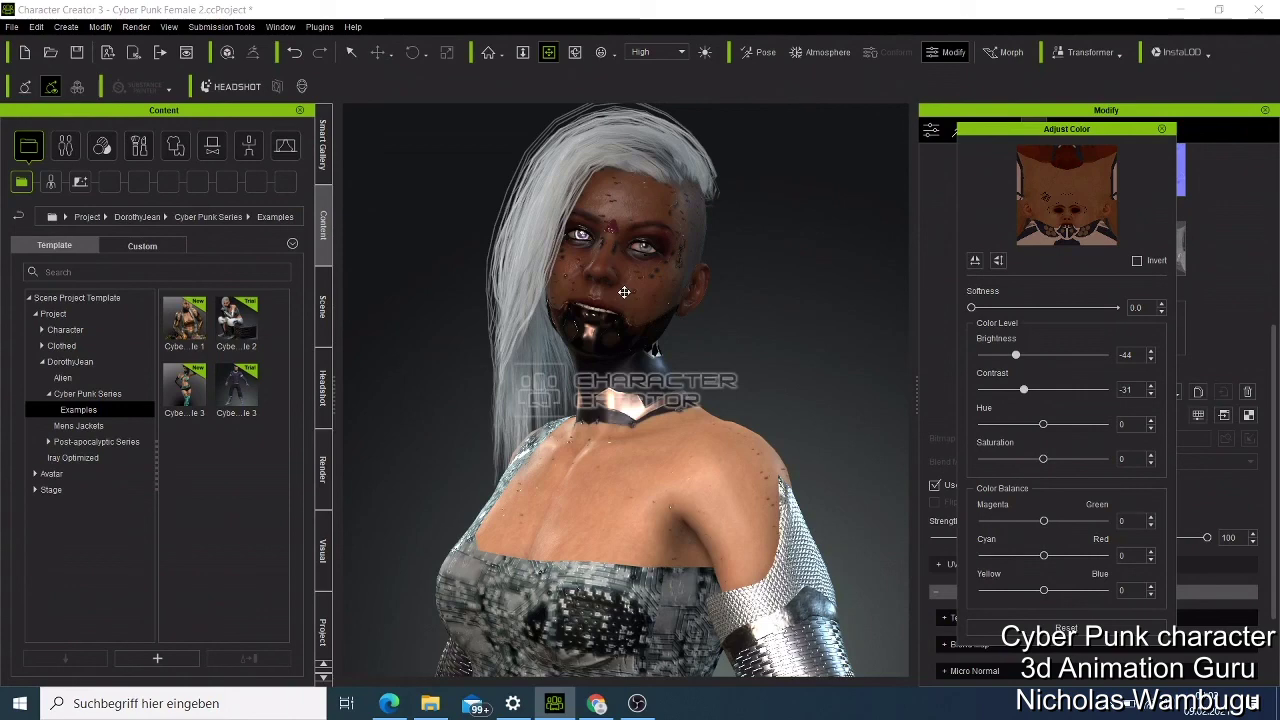
click(1160, 130)
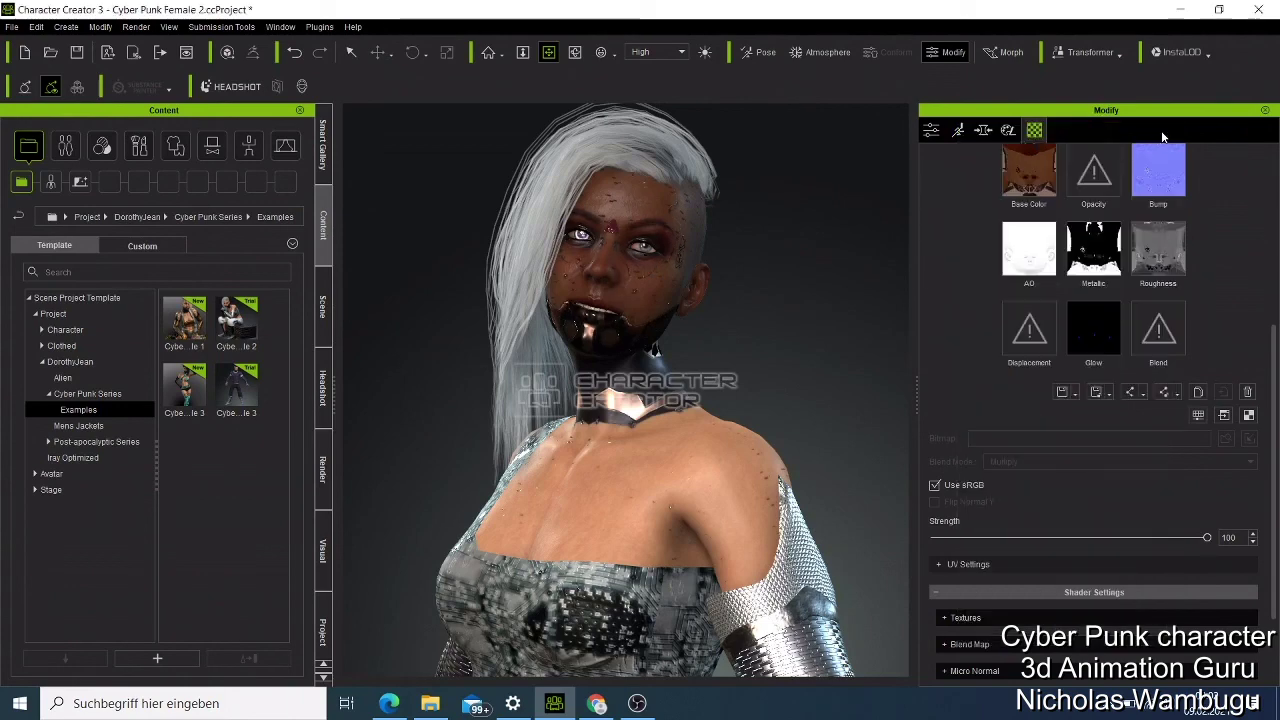
Select the character's hair and set the hue of the HAIR_MAT base color texture to -51
scroll(1238, 294, up, 5)
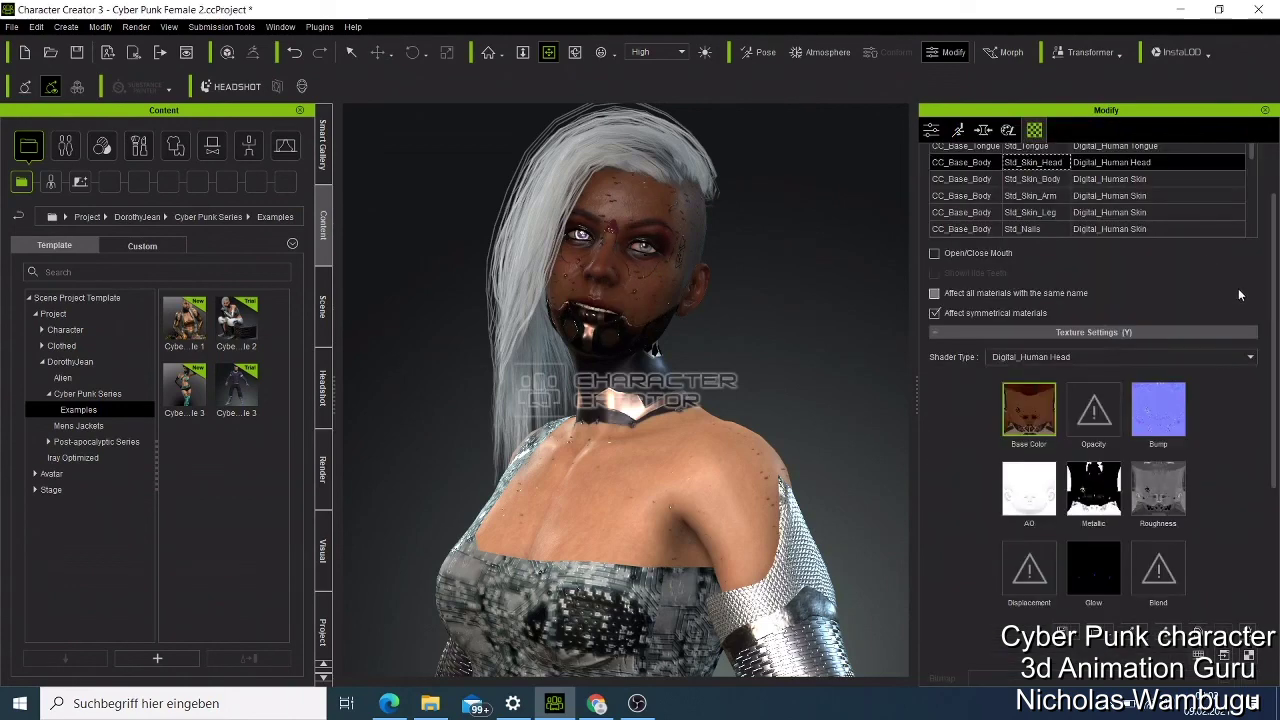
scroll(1277, 392, up, 2)
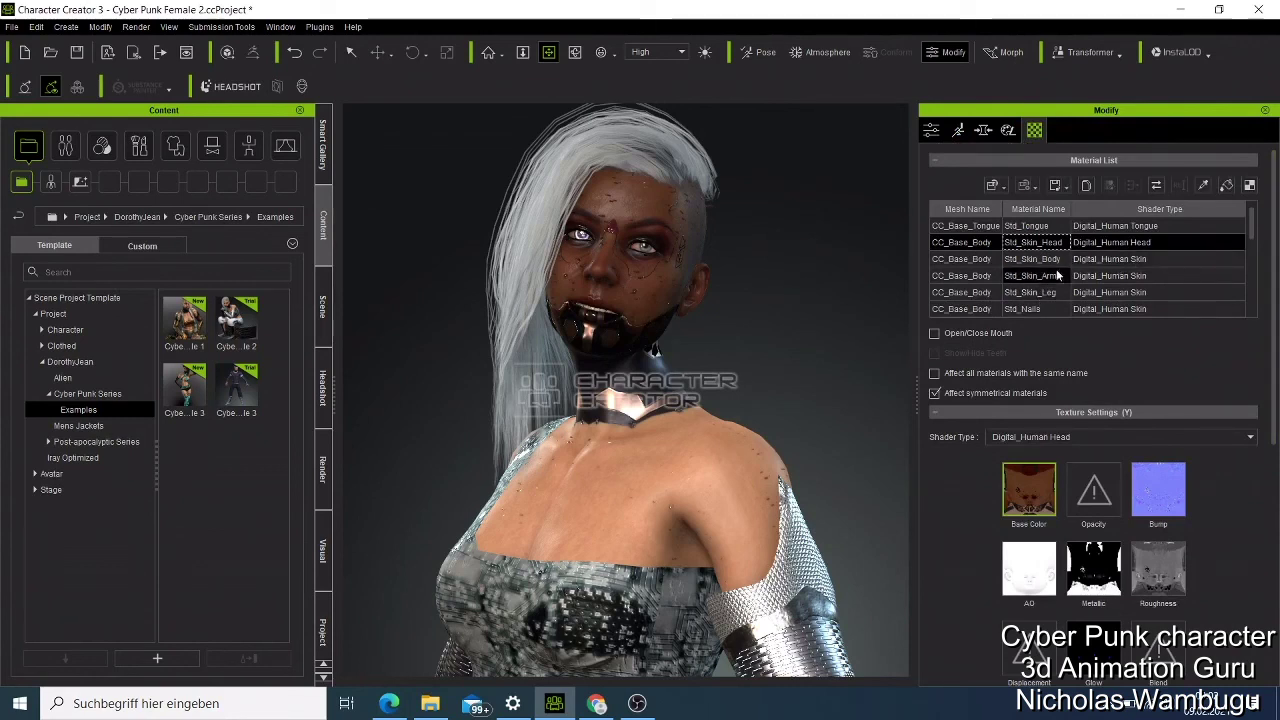
scroll(1056, 269, down, 1)
click(351, 52)
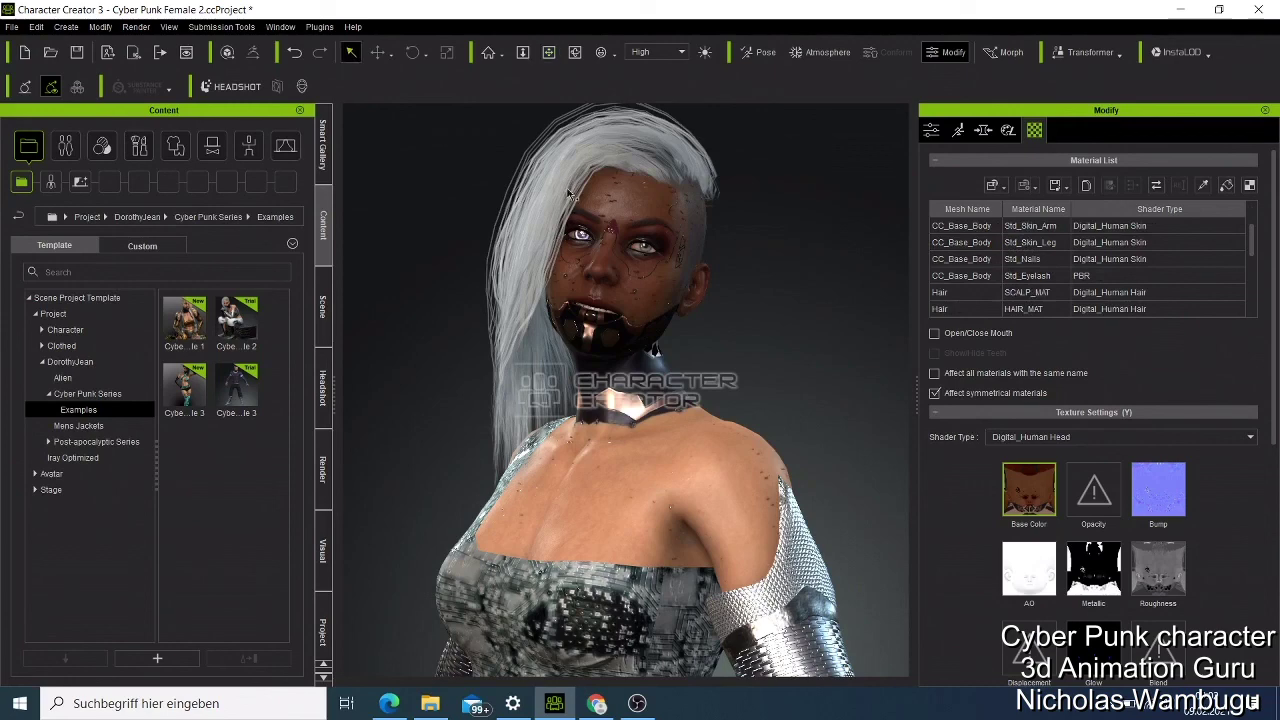
click(629, 168)
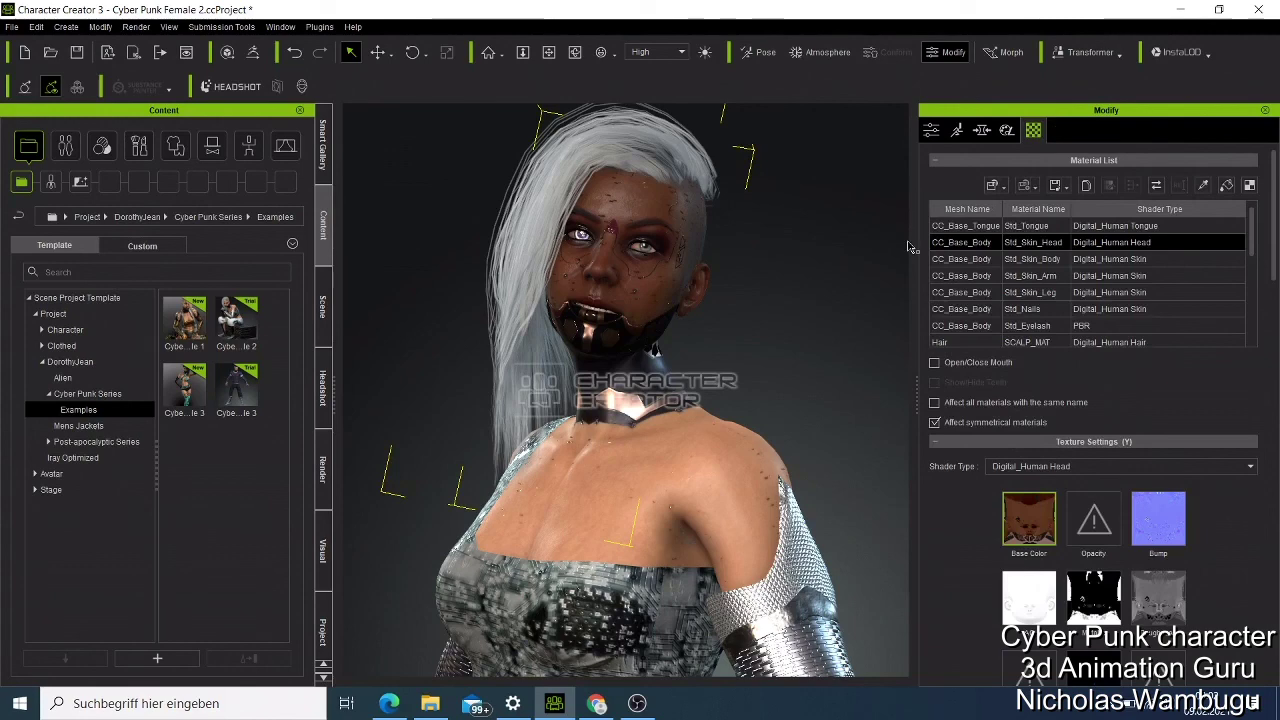
click(614, 171)
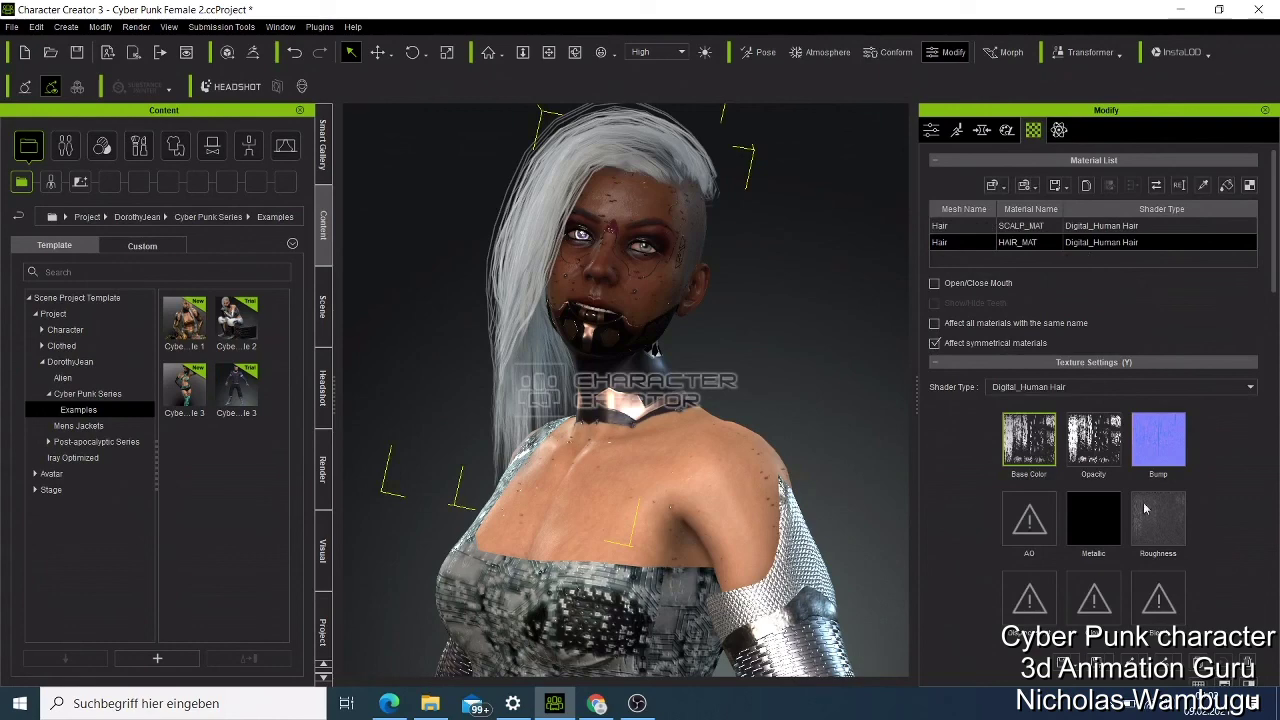
scroll(1187, 565, down, 5)
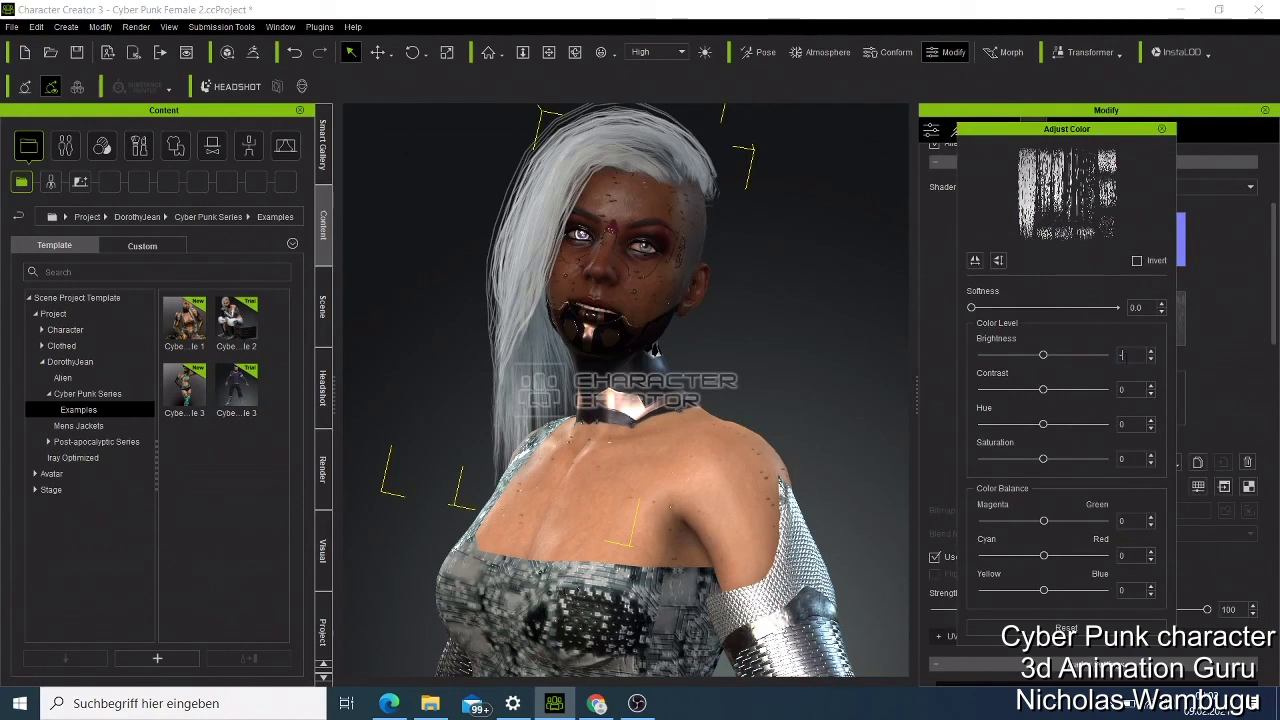
text(4)
drag(1040, 424, 1009, 422)
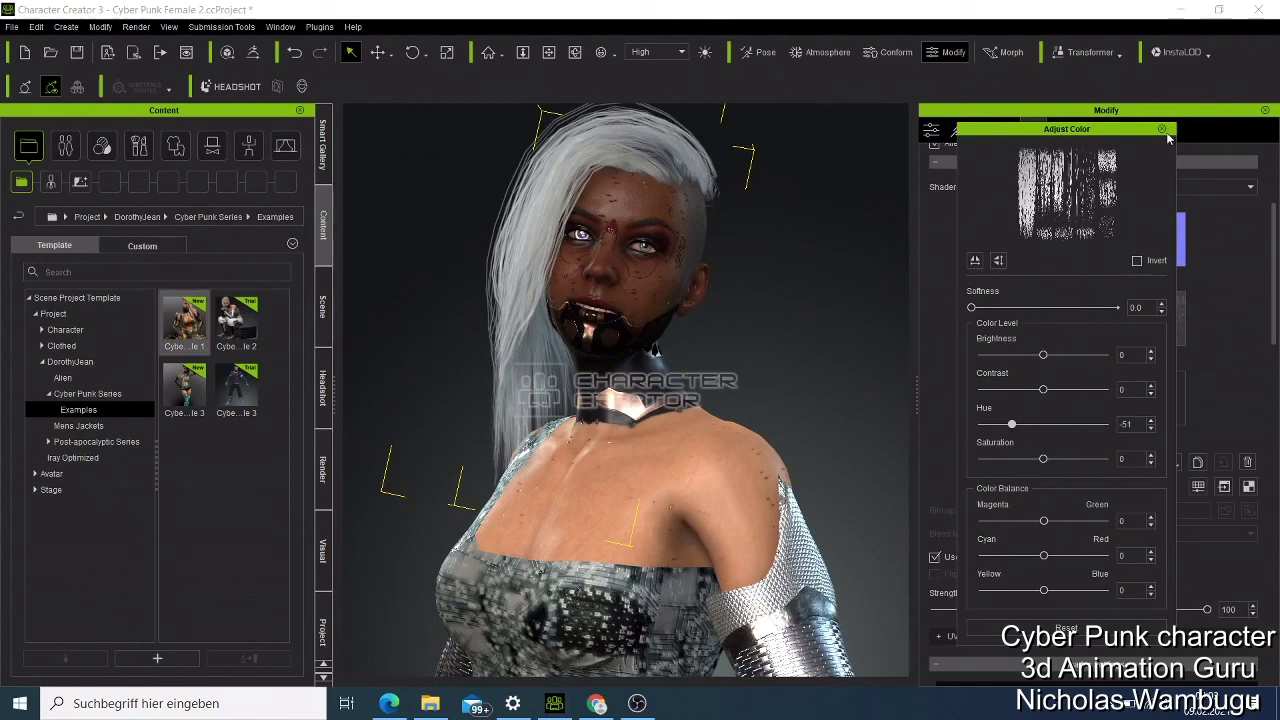
click(1163, 130)
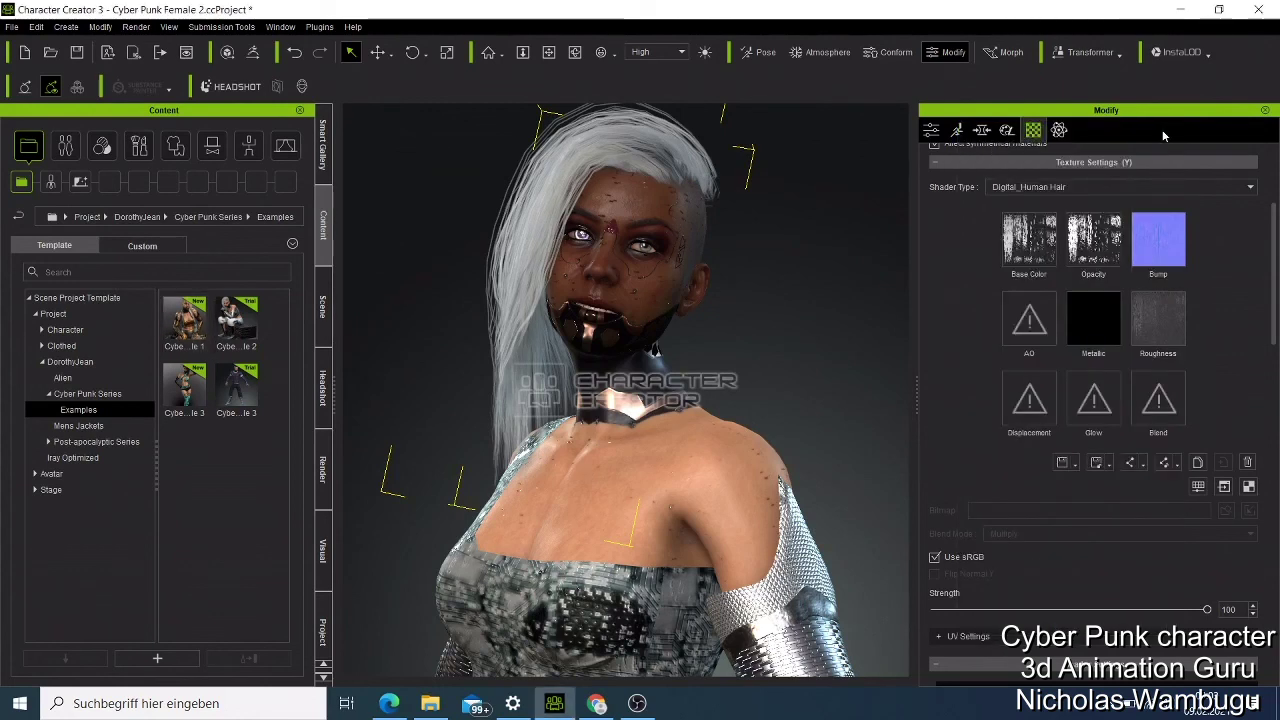
Set the hue of the SCALP_MAT base color texture to 99
scroll(1276, 210, up, 3)
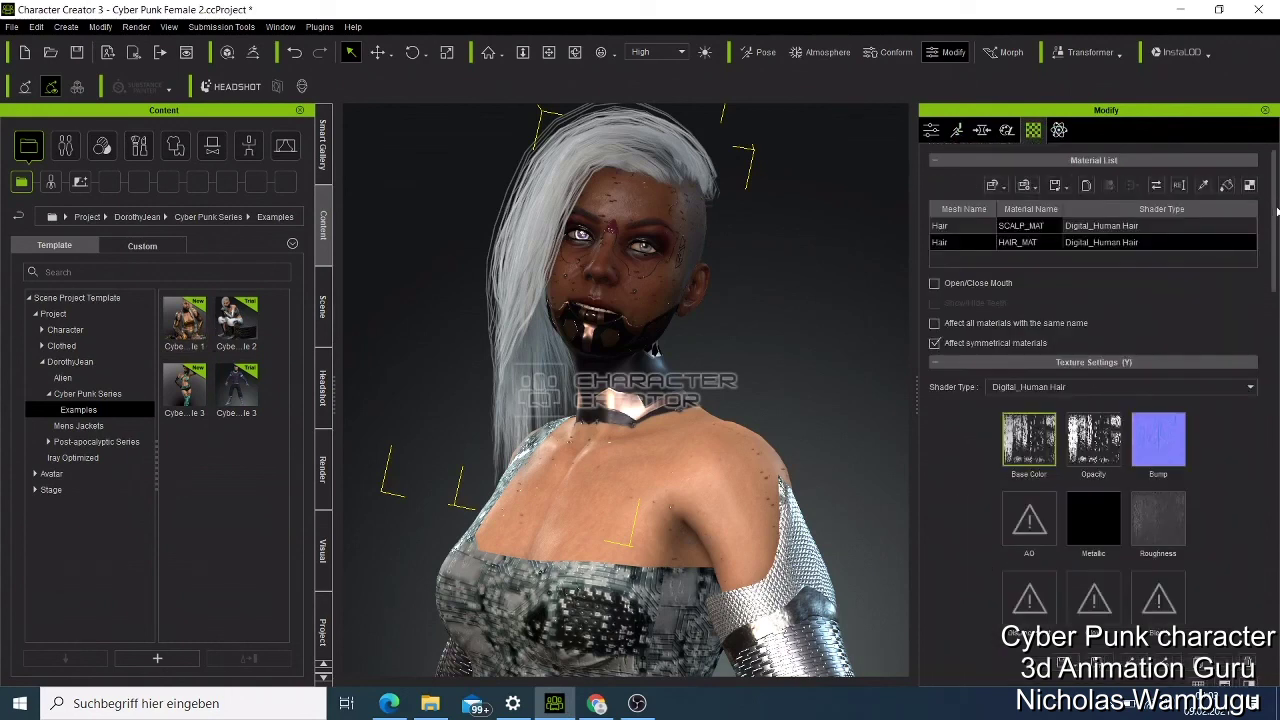
click(1078, 229)
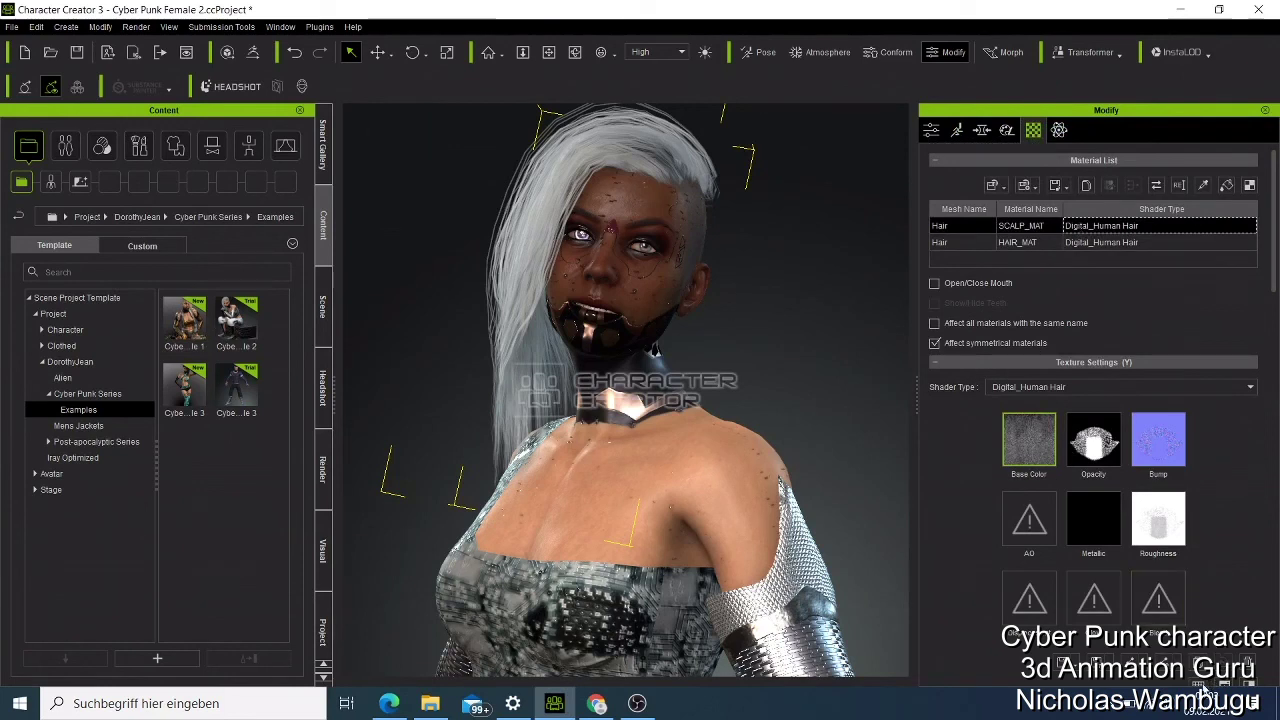
click(1001, 522)
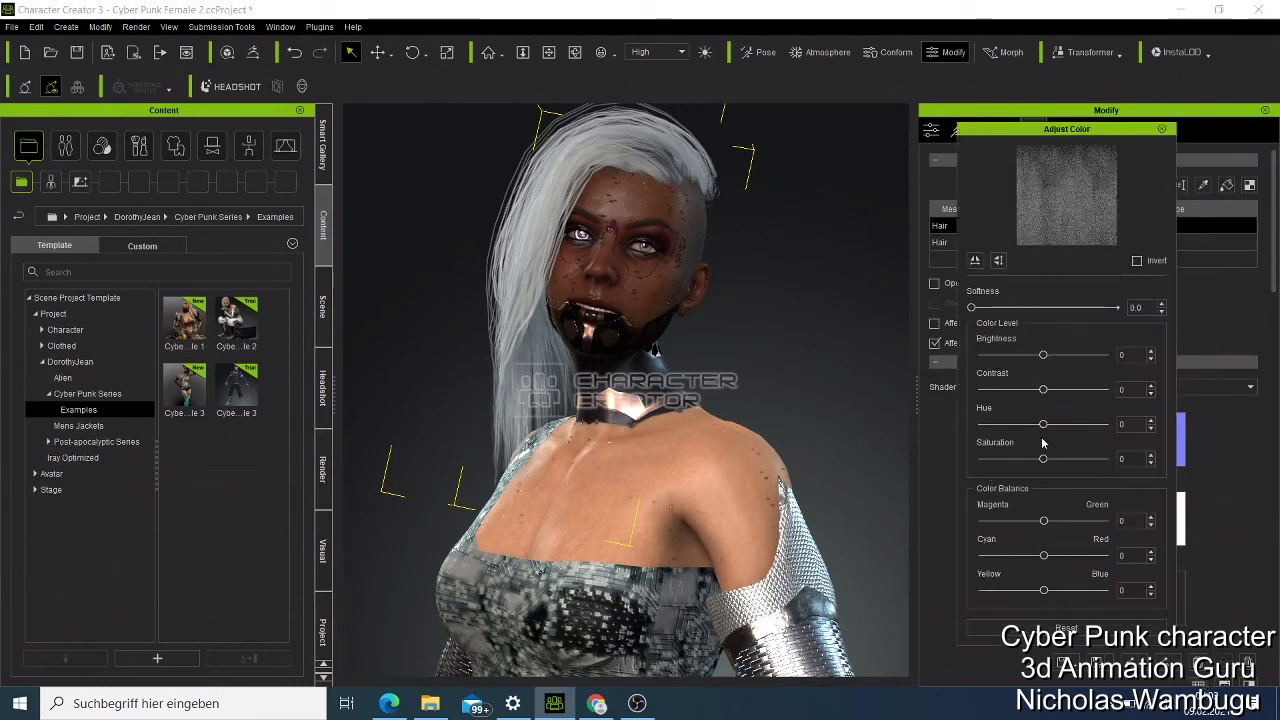
drag(1043, 423, 1103, 427)
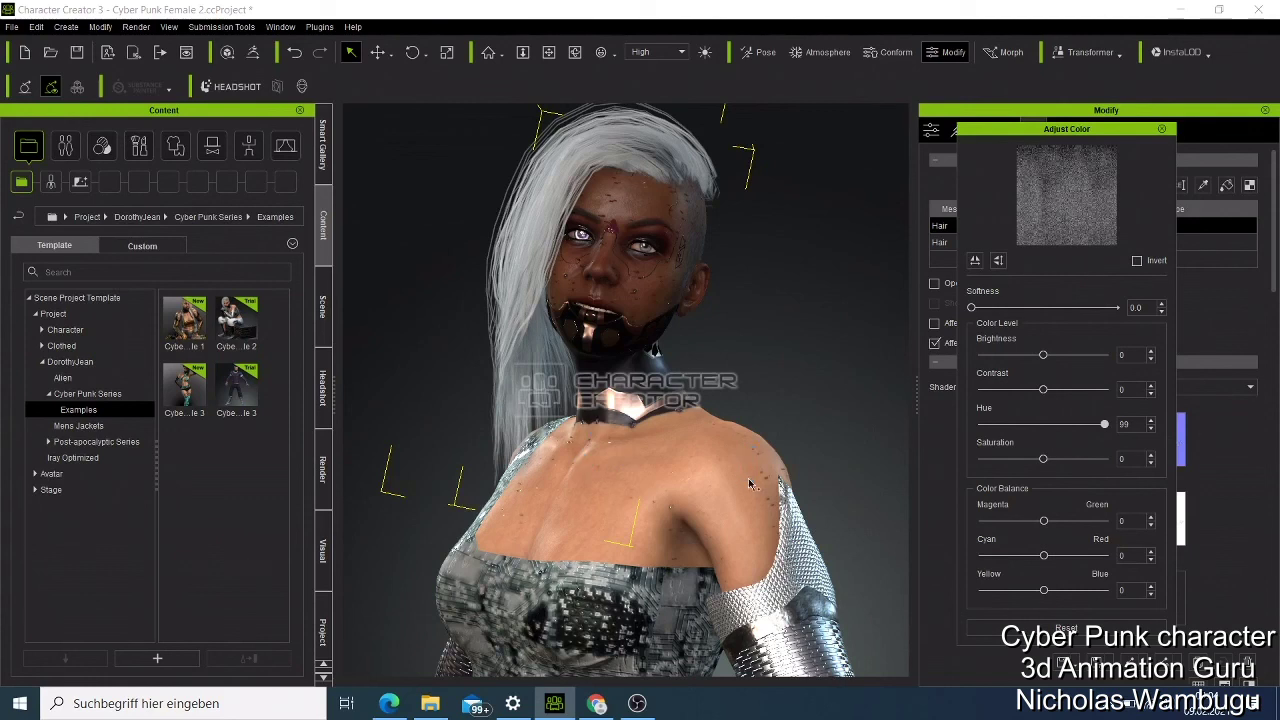
Switch to Chrome and look through the shopping cart's current and saved-for-later items
click(610, 705)
scroll(225, 290, down, 5)
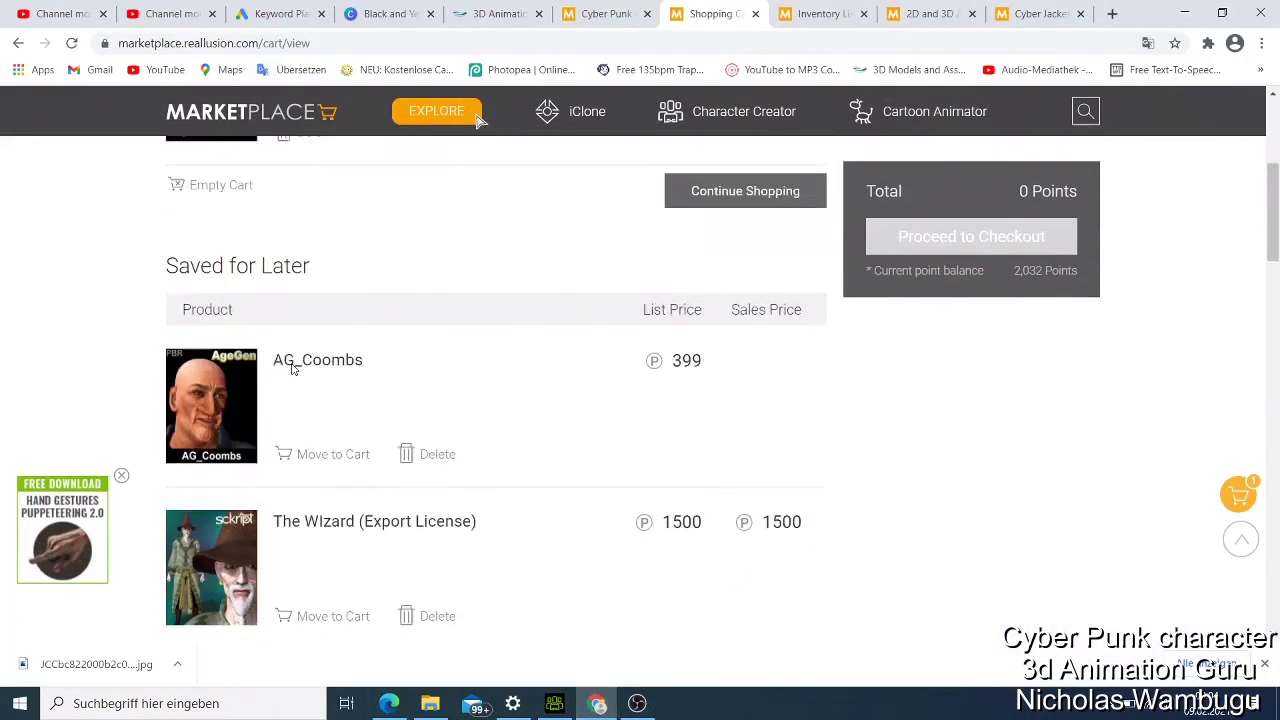
scroll(251, 352, up, 5)
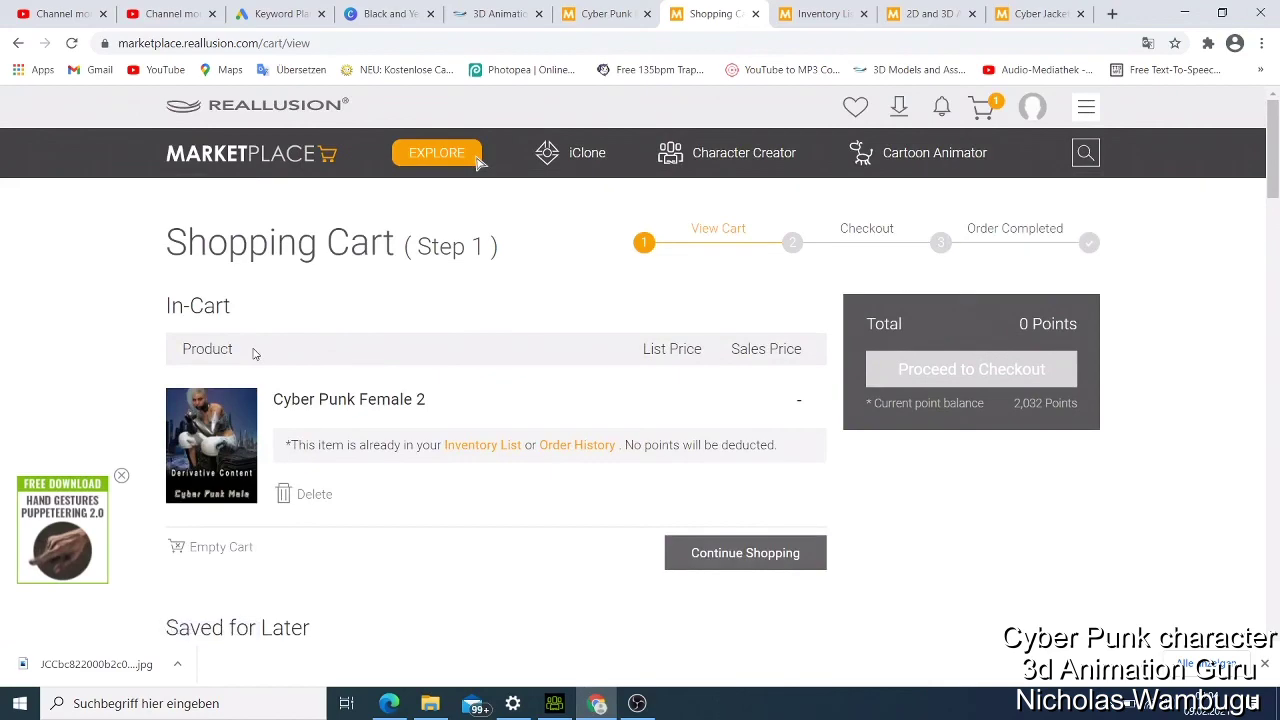
scroll(251, 352, down, 5)
scroll(251, 352, up, 5)
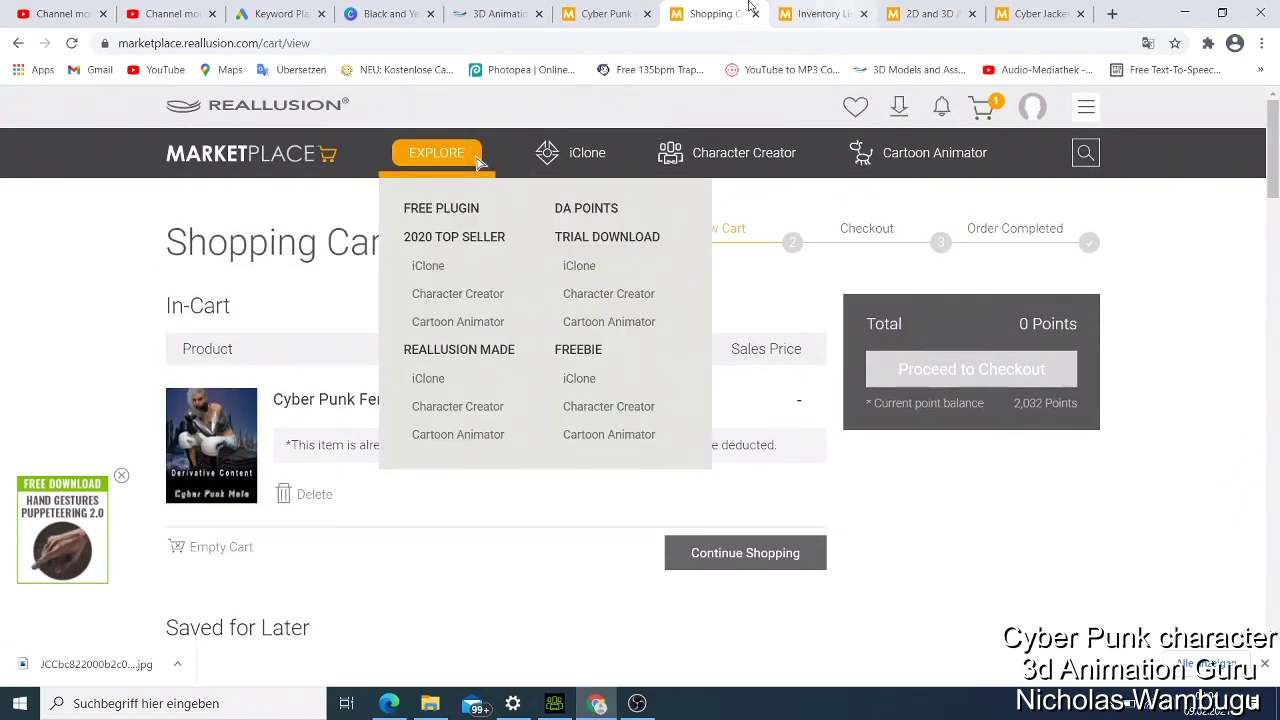
Look at the Cyber Punk product page in the Reallusion Marketplace
click(605, 13)
scroll(427, 186, up, 2)
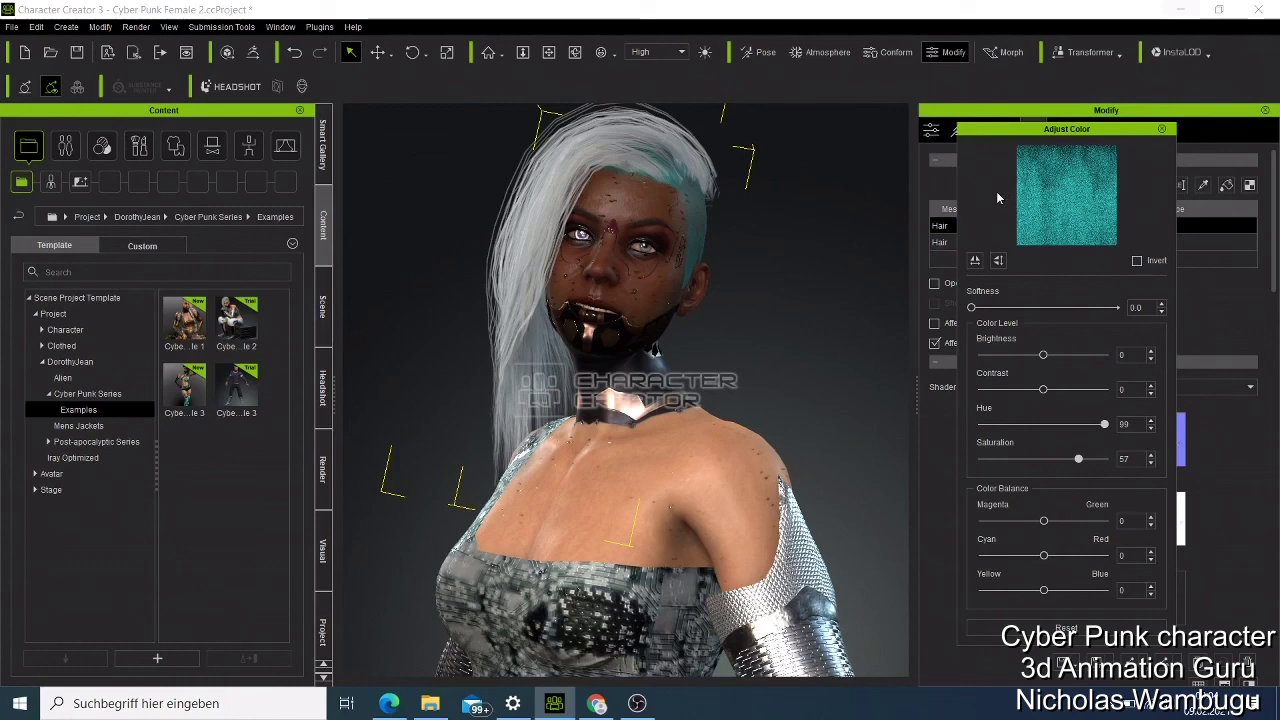
Switch to Character Creator 3, inspect the recolored hair from the character's side, and close the color adjustment
click(573, 47)
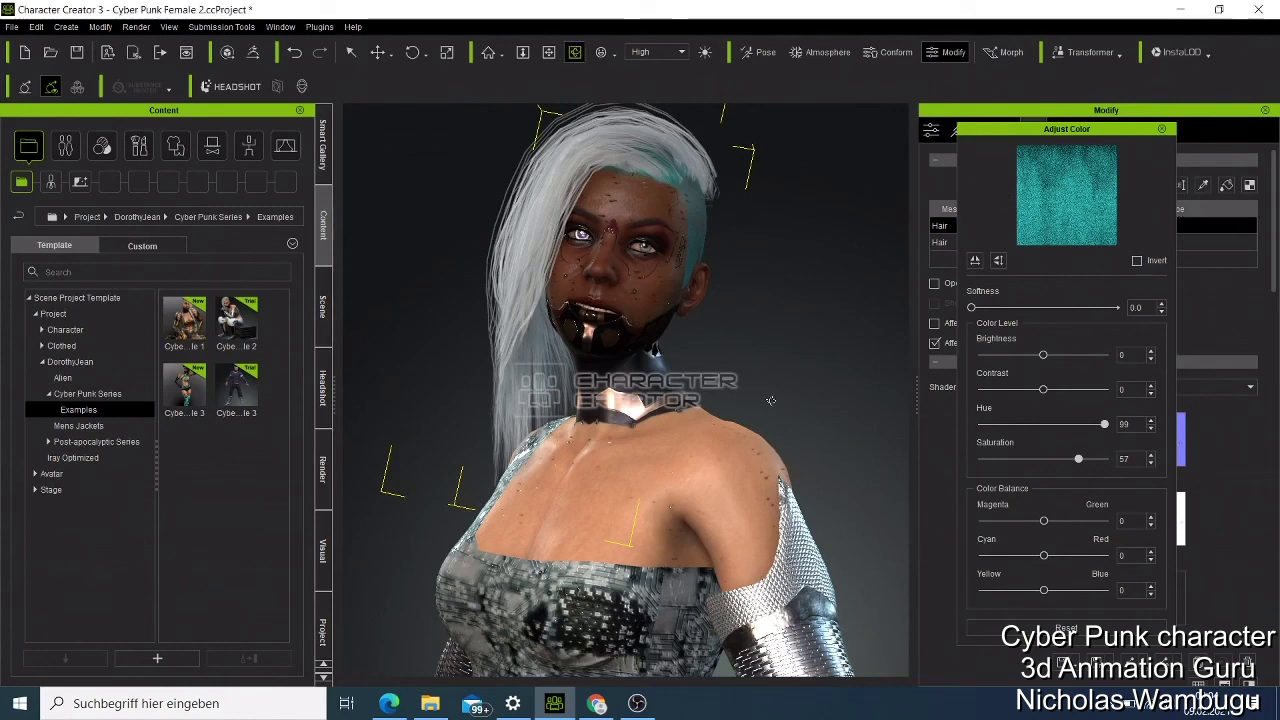
drag(770, 400, 600, 405)
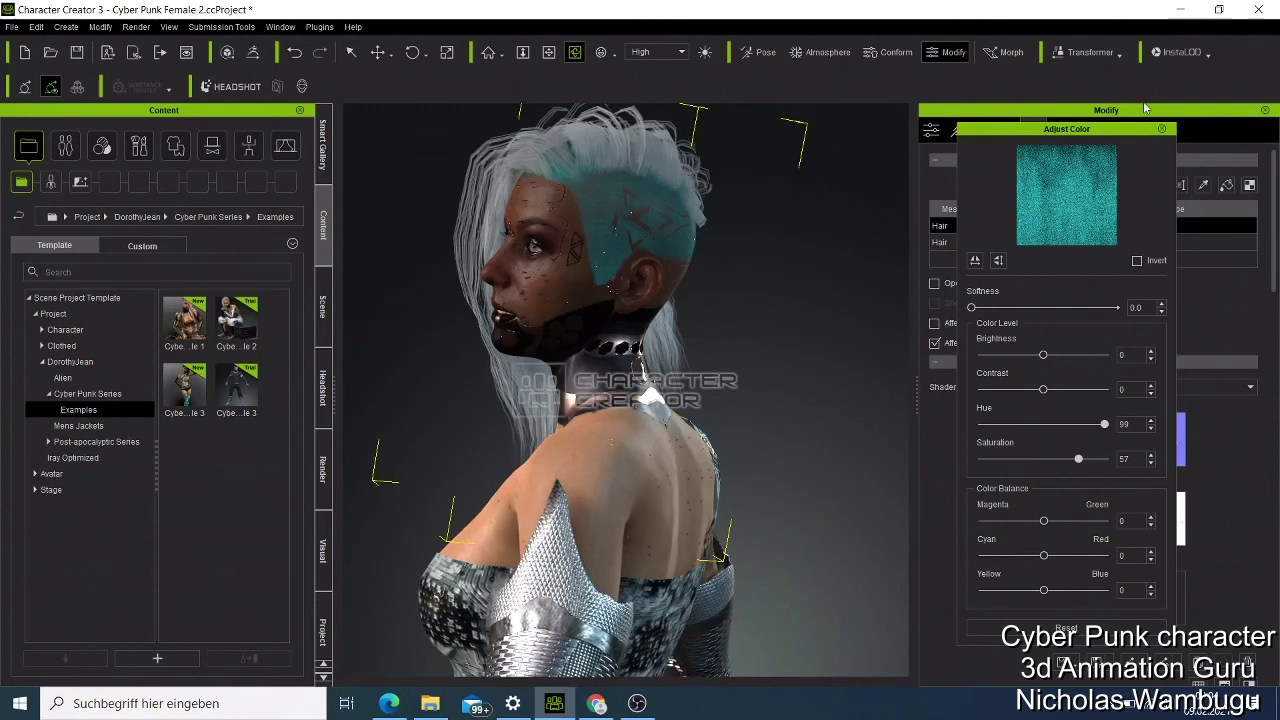
click(1160, 130)
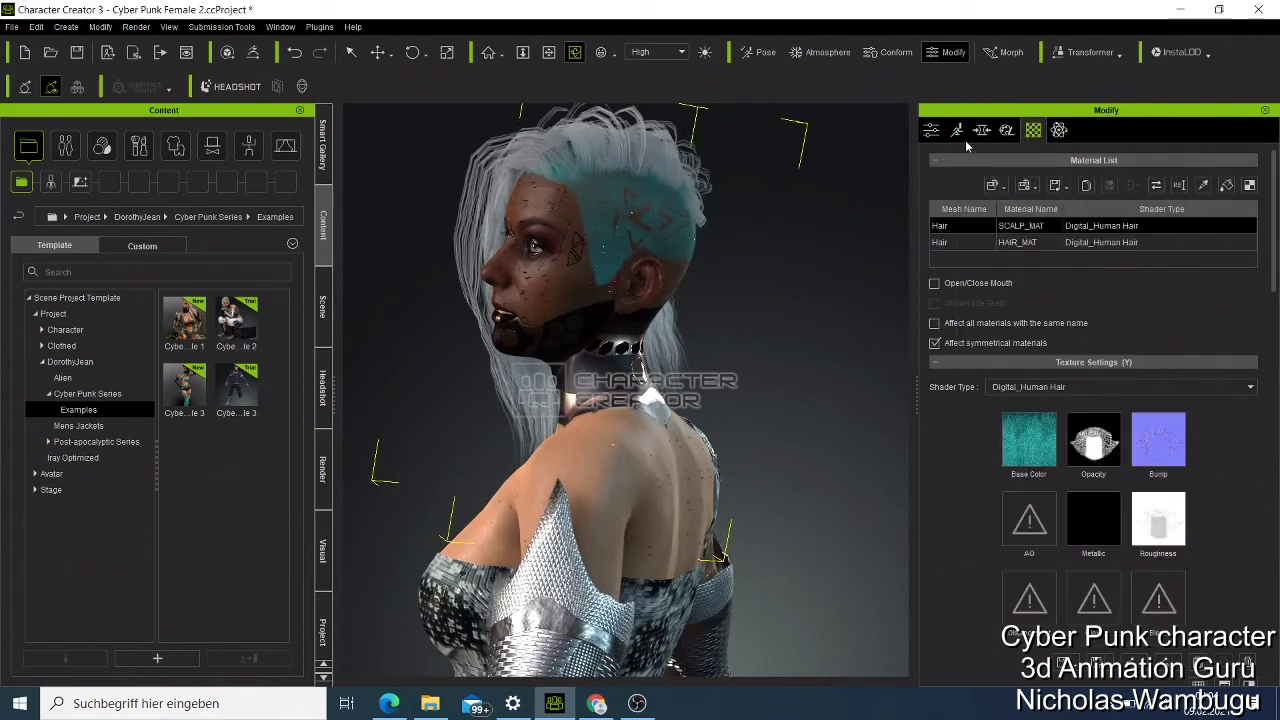
Select the avatar and set its CC1_Base Female morph to 65 and its CC3_Base Female morph to 56
click(930, 130)
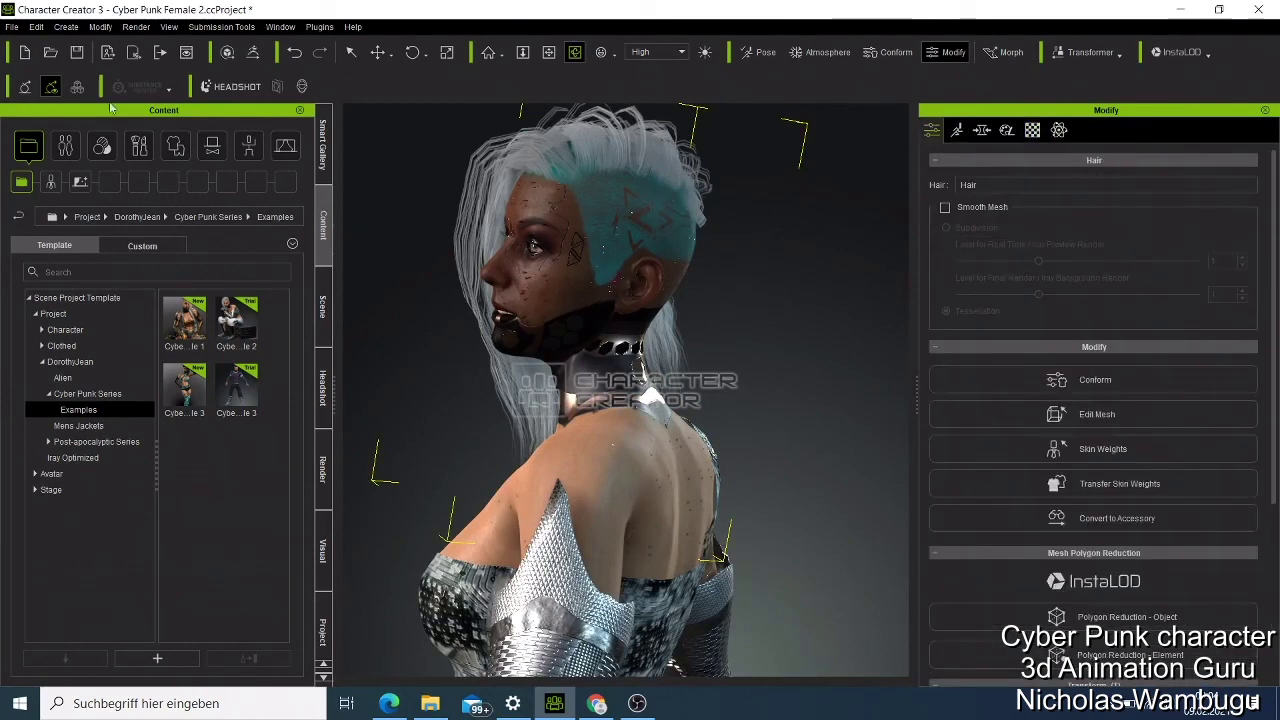
click(351, 52)
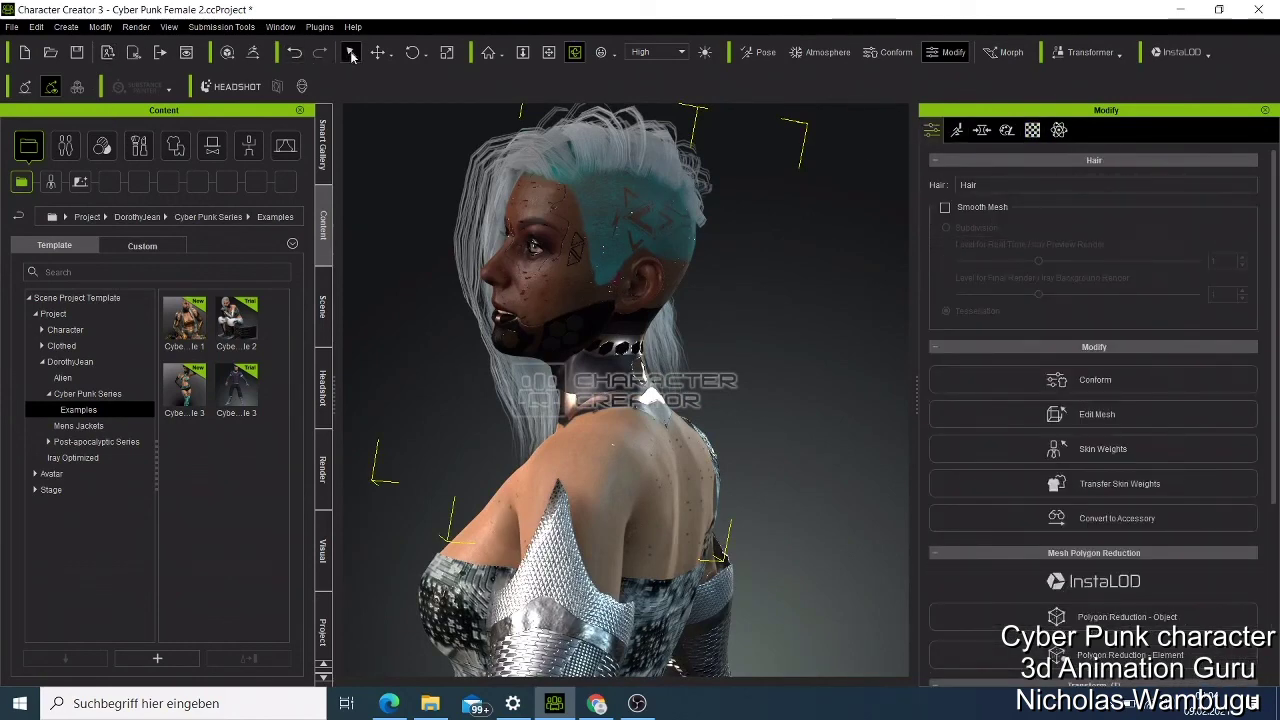
click(577, 223)
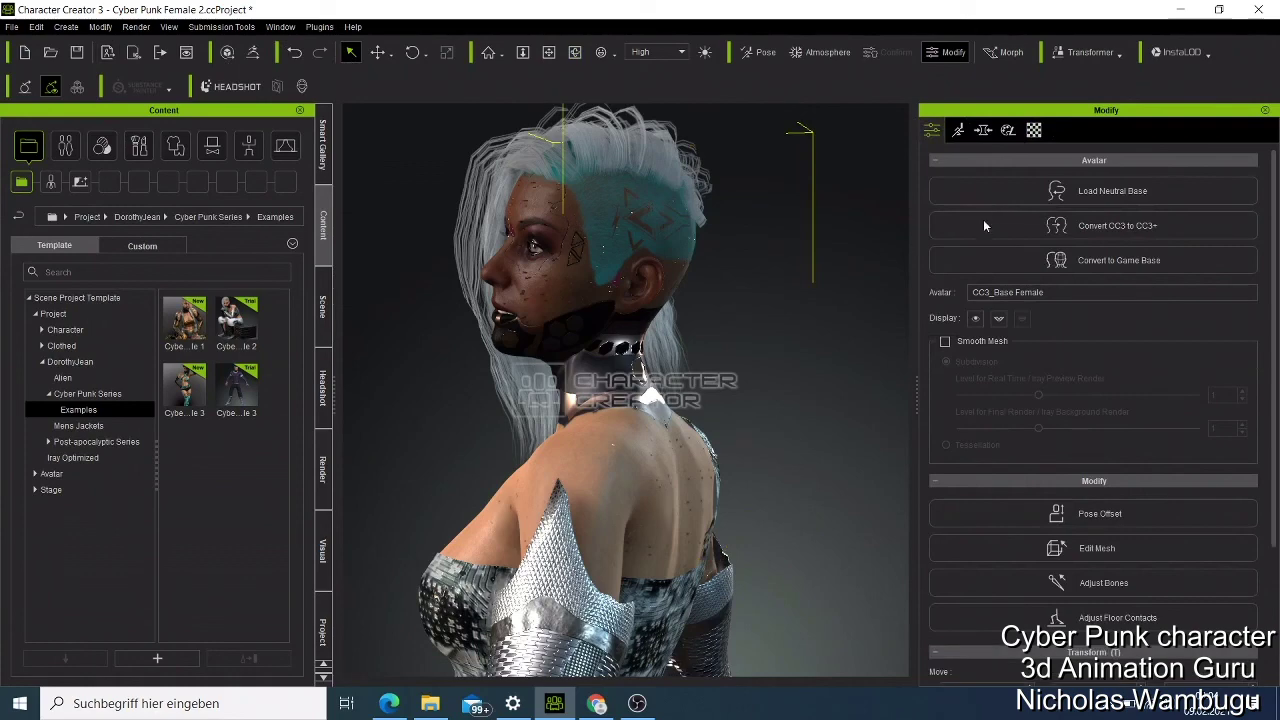
click(983, 130)
scroll(596, 133, down, 5)
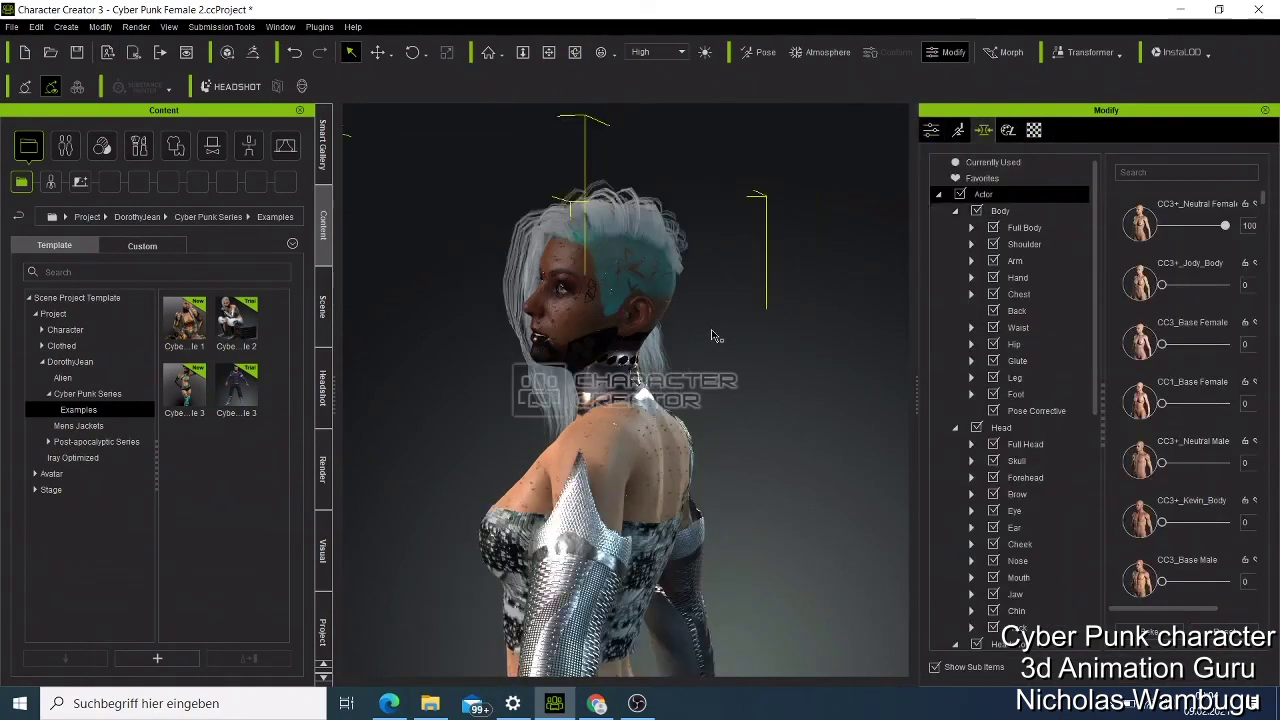
click(549, 54)
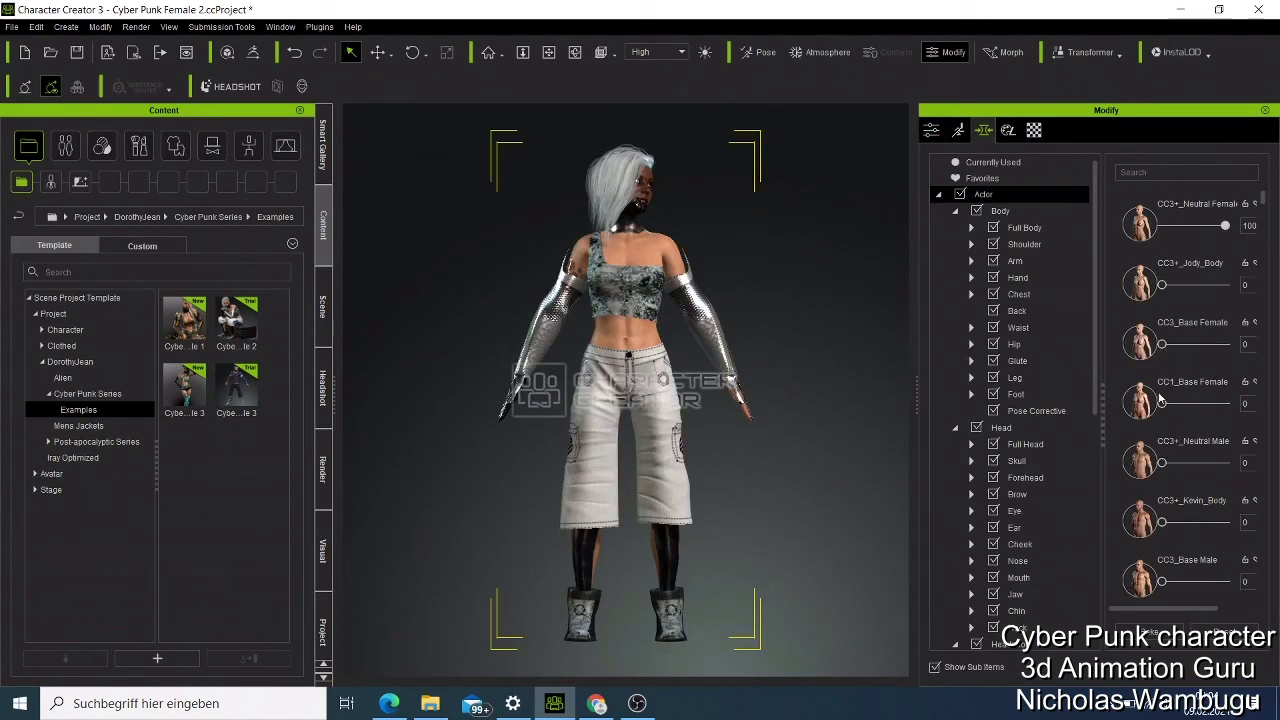
drag(1162, 404, 1203, 404)
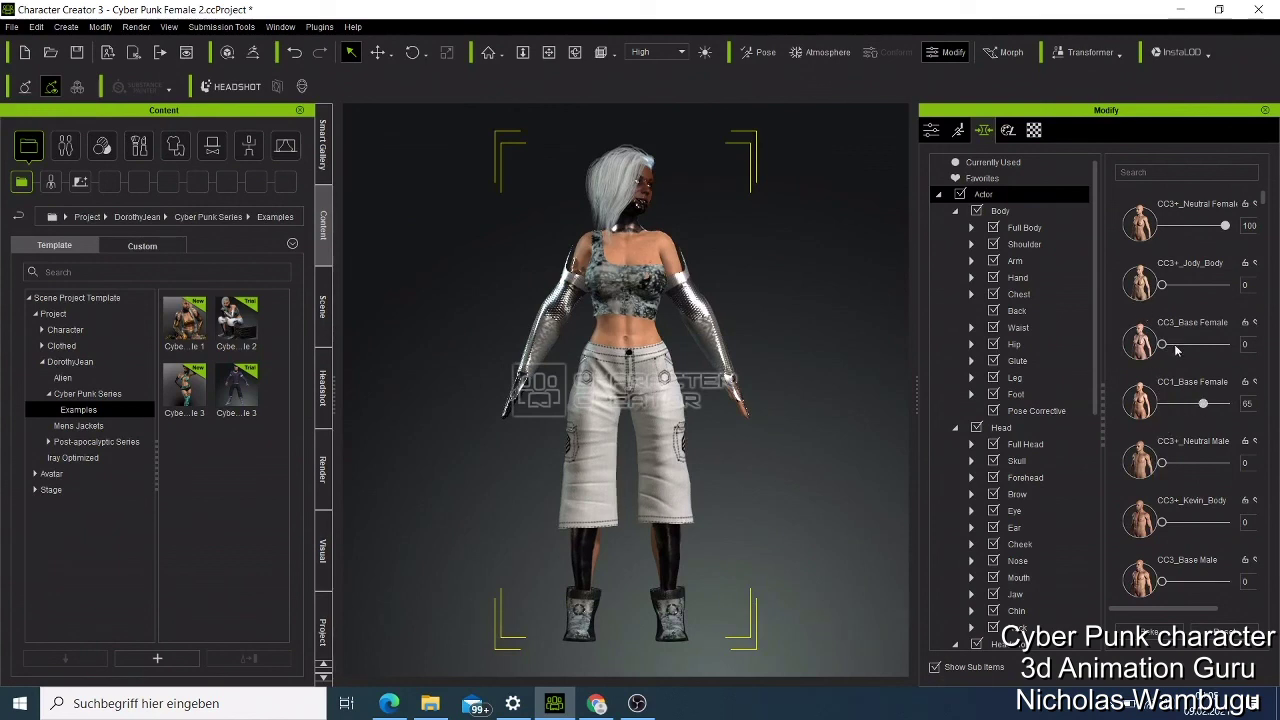
drag(1163, 348, 1197, 348)
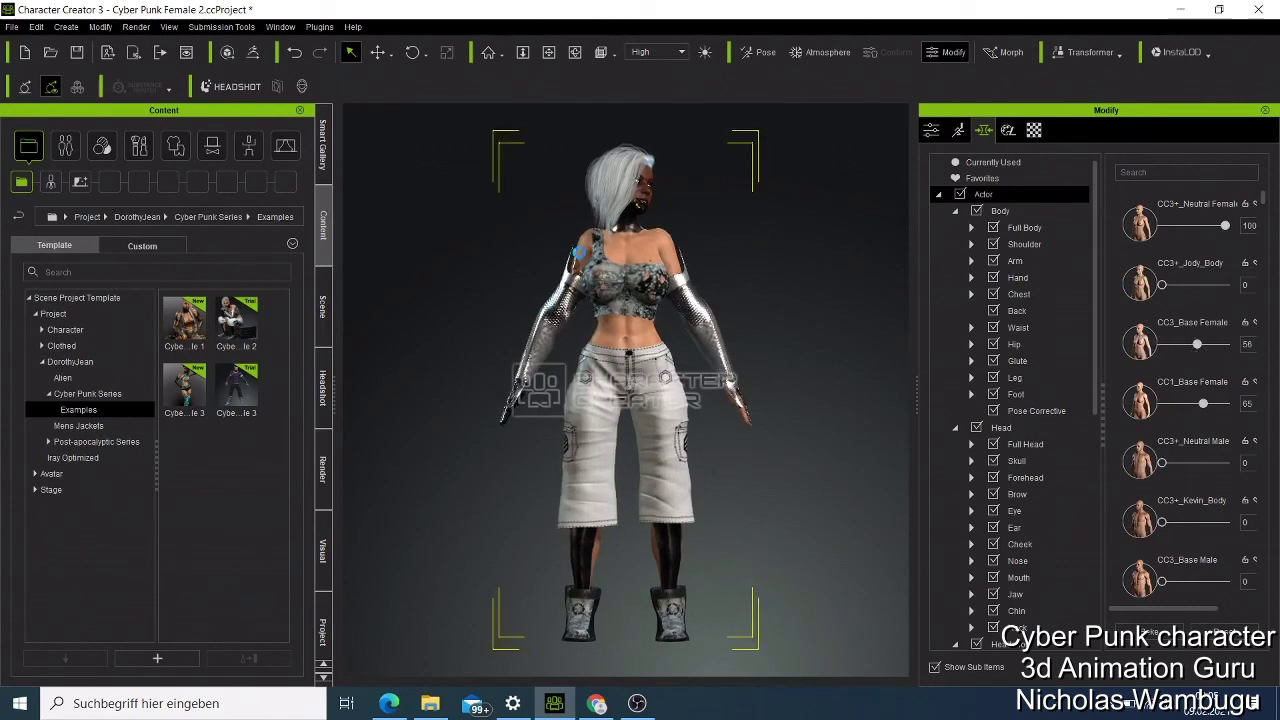
Select the pants and adjust their base color texture to hue -63, brightness -64 and a higher contrast
click(662, 444)
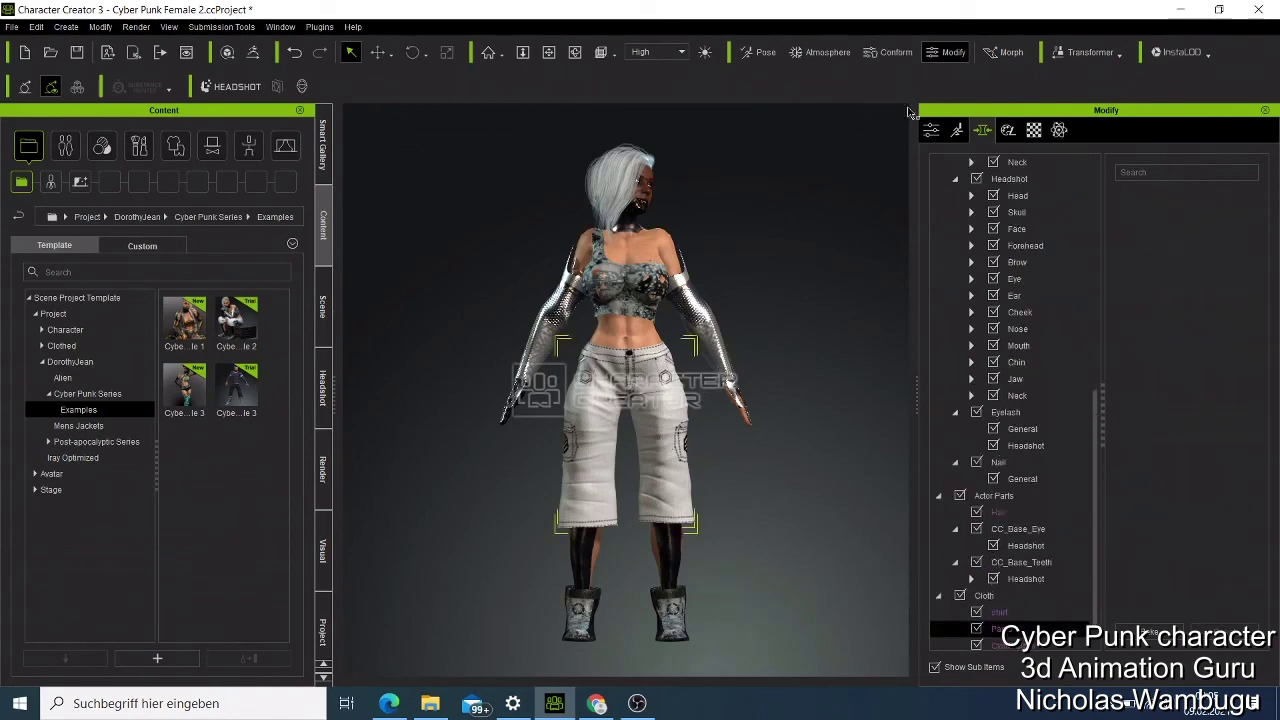
click(936, 135)
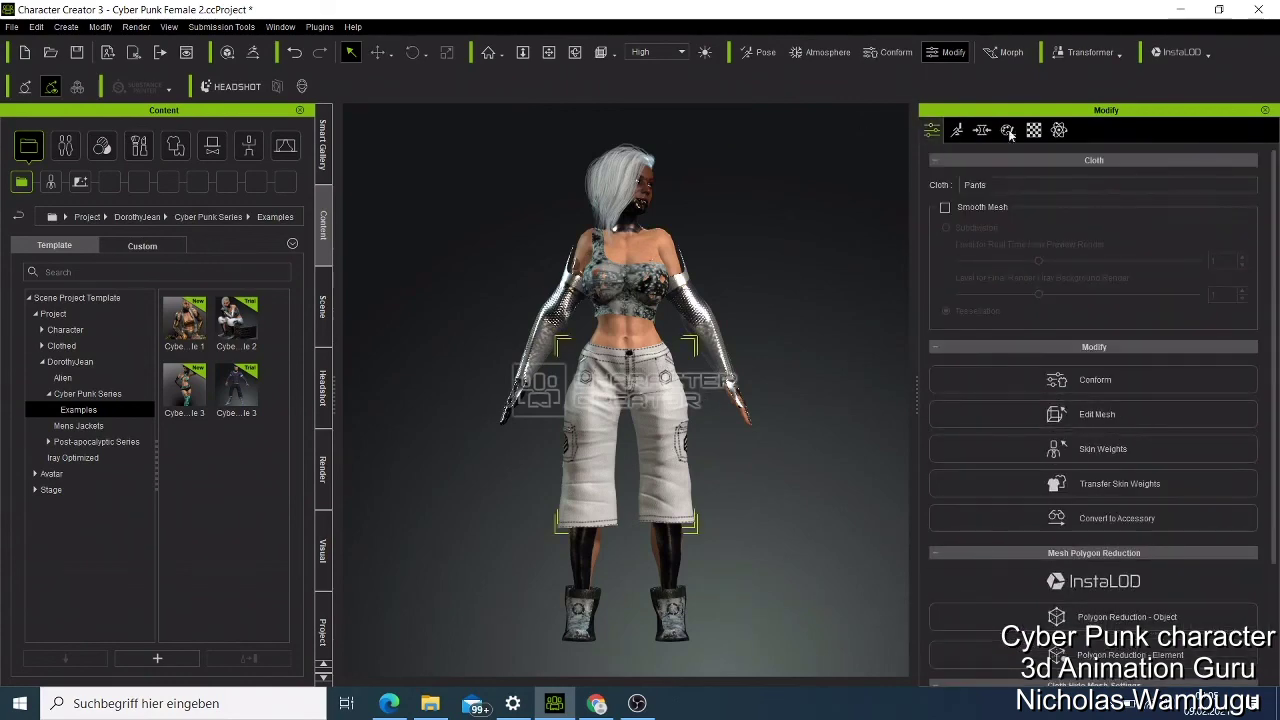
click(1036, 133)
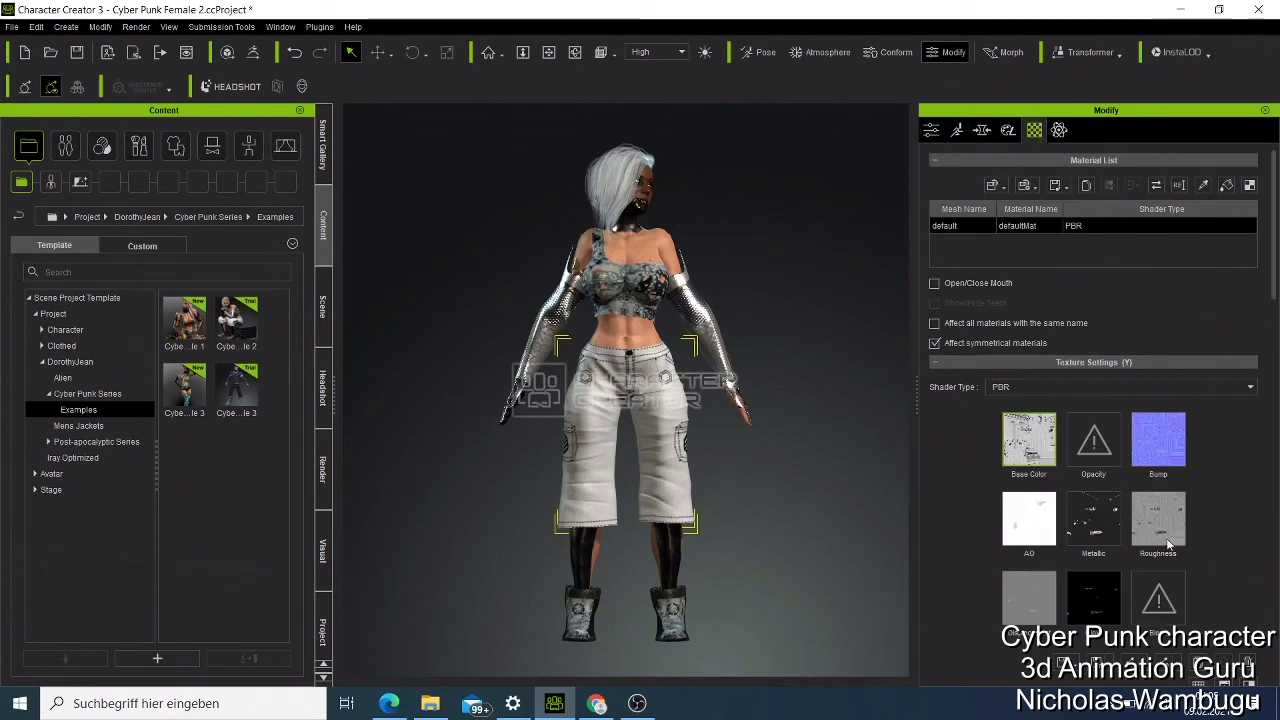
scroll(1172, 542, down, 2)
scroll(1175, 545, down, 2)
click(1198, 487)
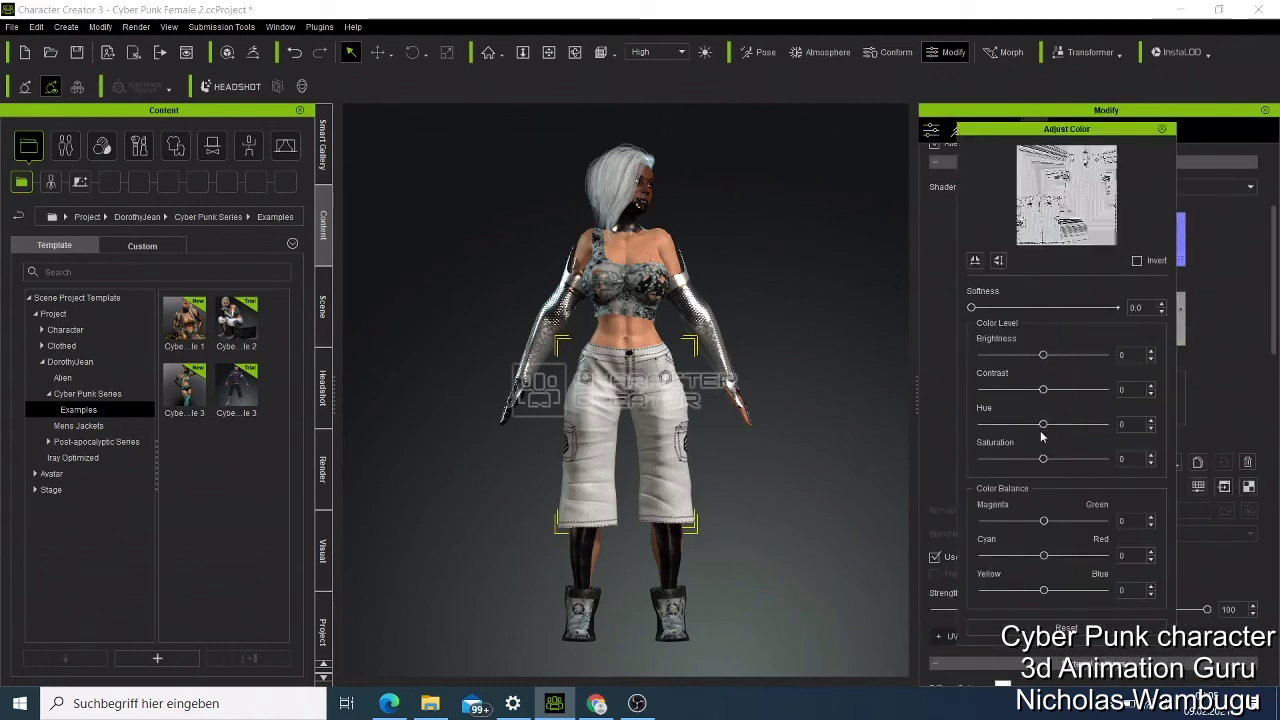
drag(1043, 425, 1005, 430)
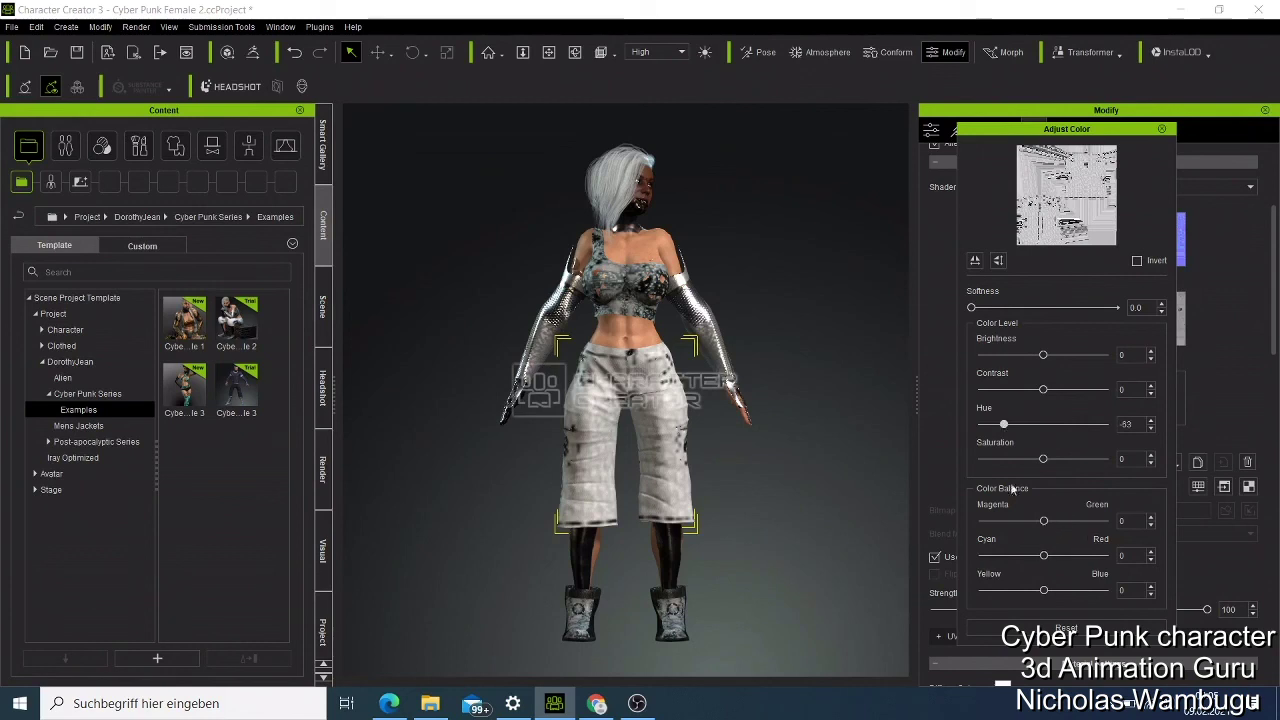
click(1001, 357)
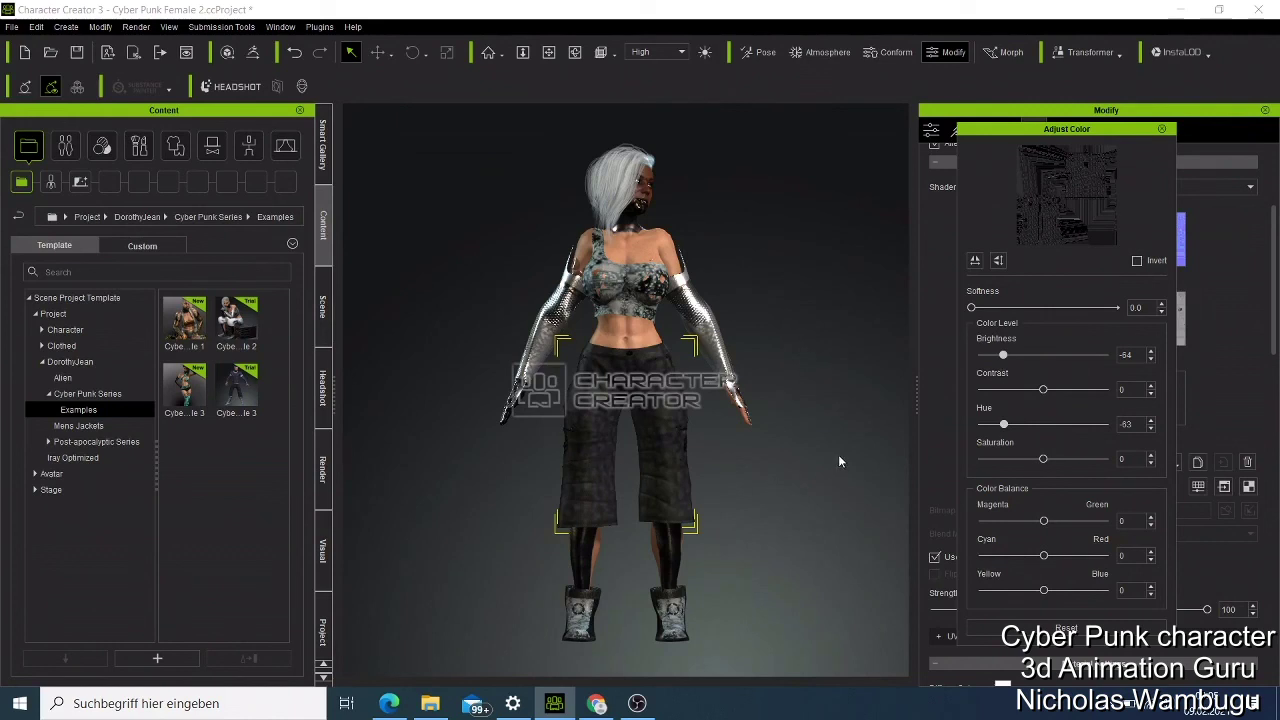
drag(1043, 391, 1074, 393)
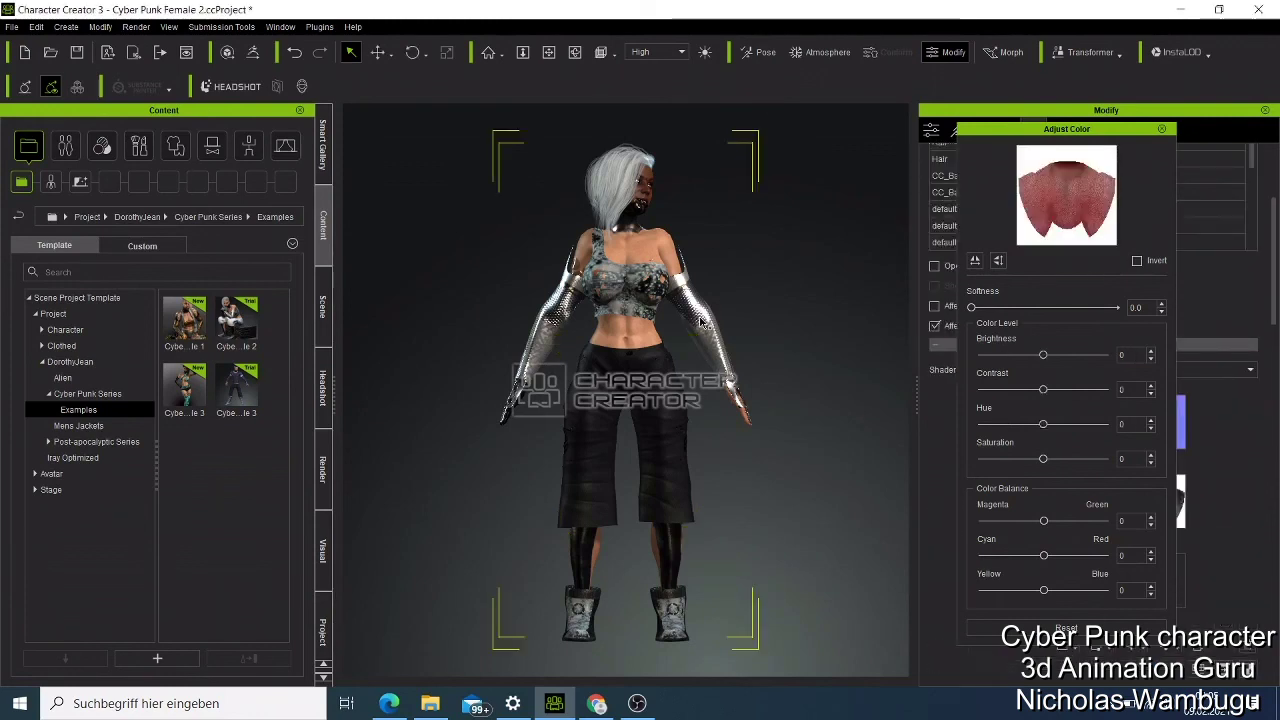
Select the metallic arm gloves and set their base color brightness to -34 and hue to 52
click(703, 322)
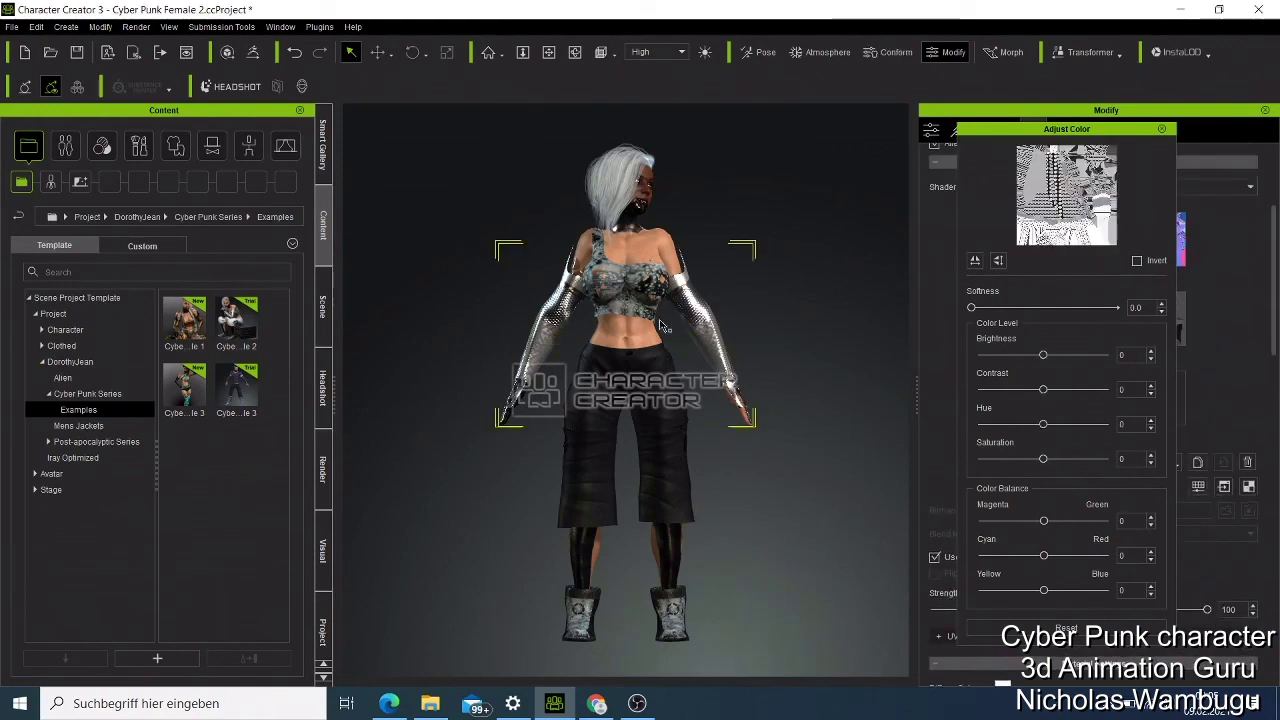
drag(1043, 356, 1021, 356)
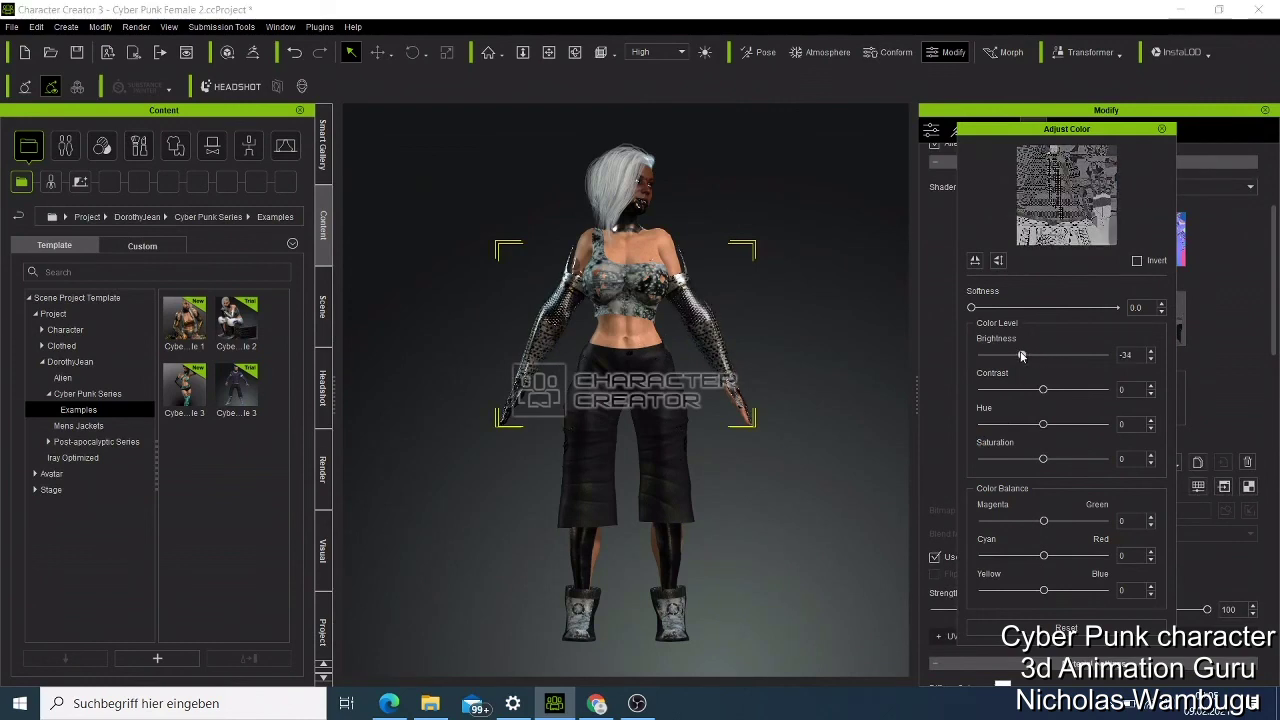
click(1075, 428)
click(1043, 427)
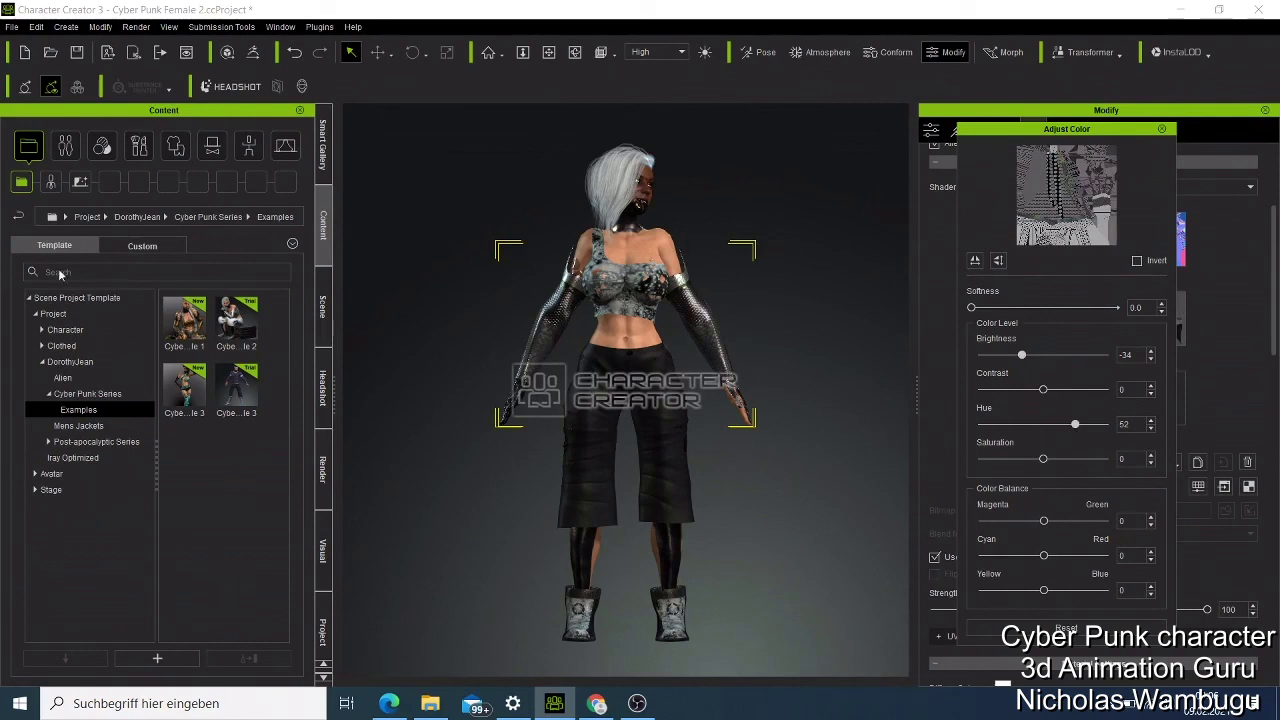
Browse the project templates and open the Examples folder of the Cyber Punk Series
click(64, 330)
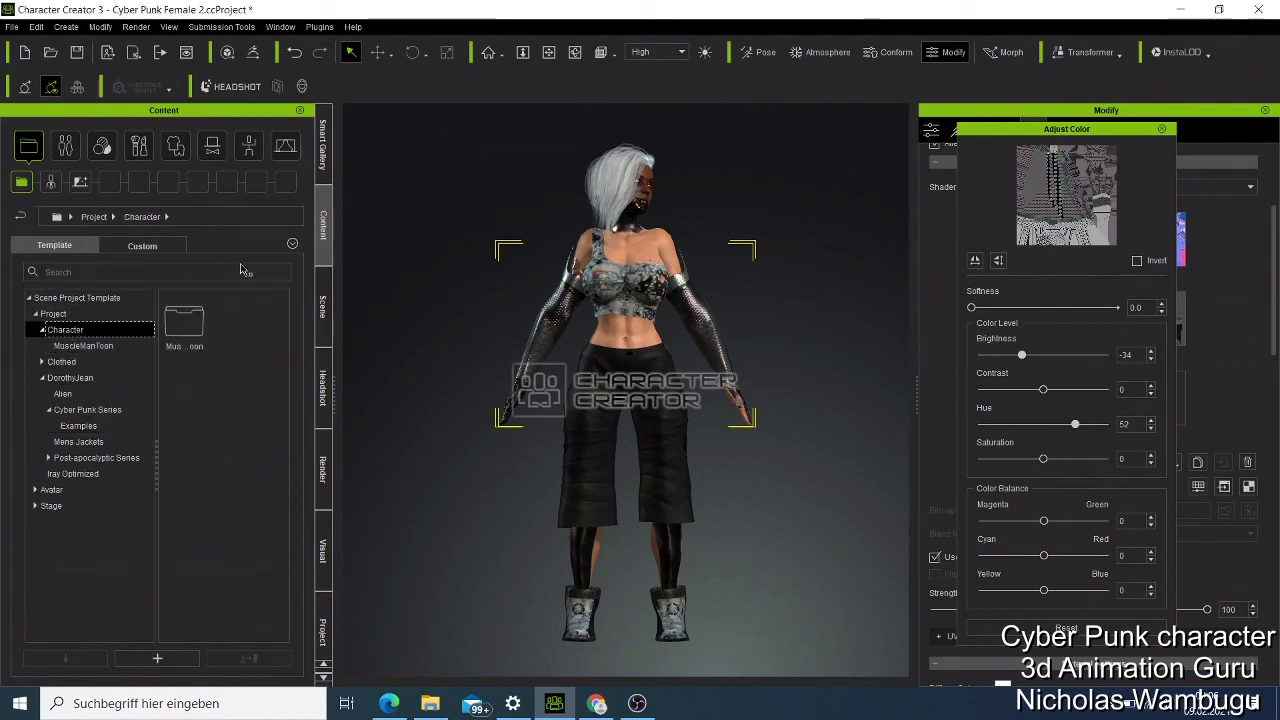
click(83, 346)
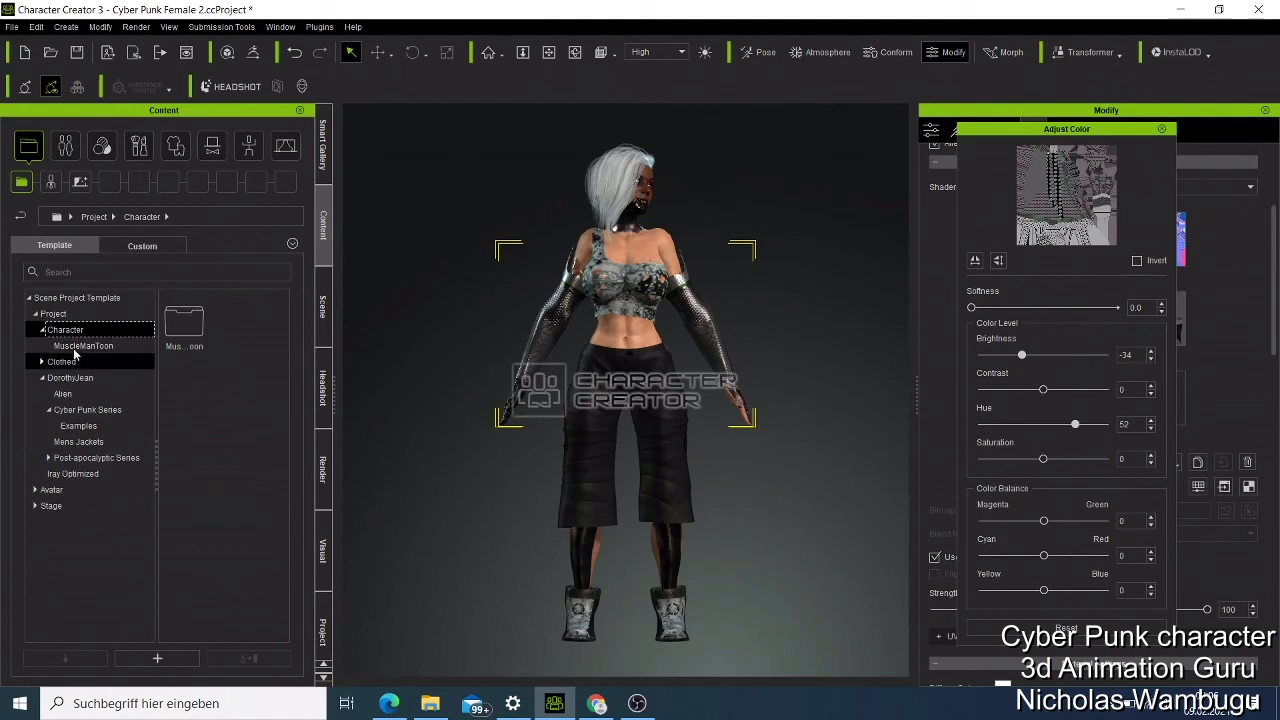
click(85, 410)
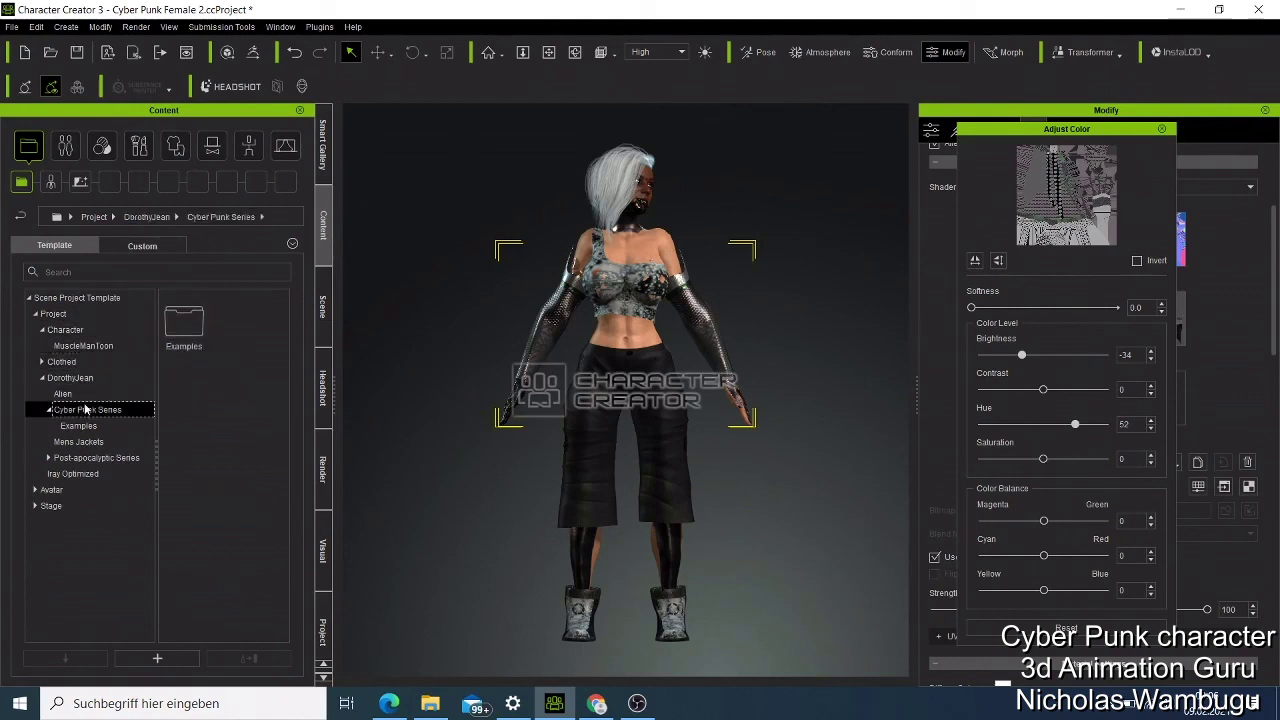
double_click(175, 328)
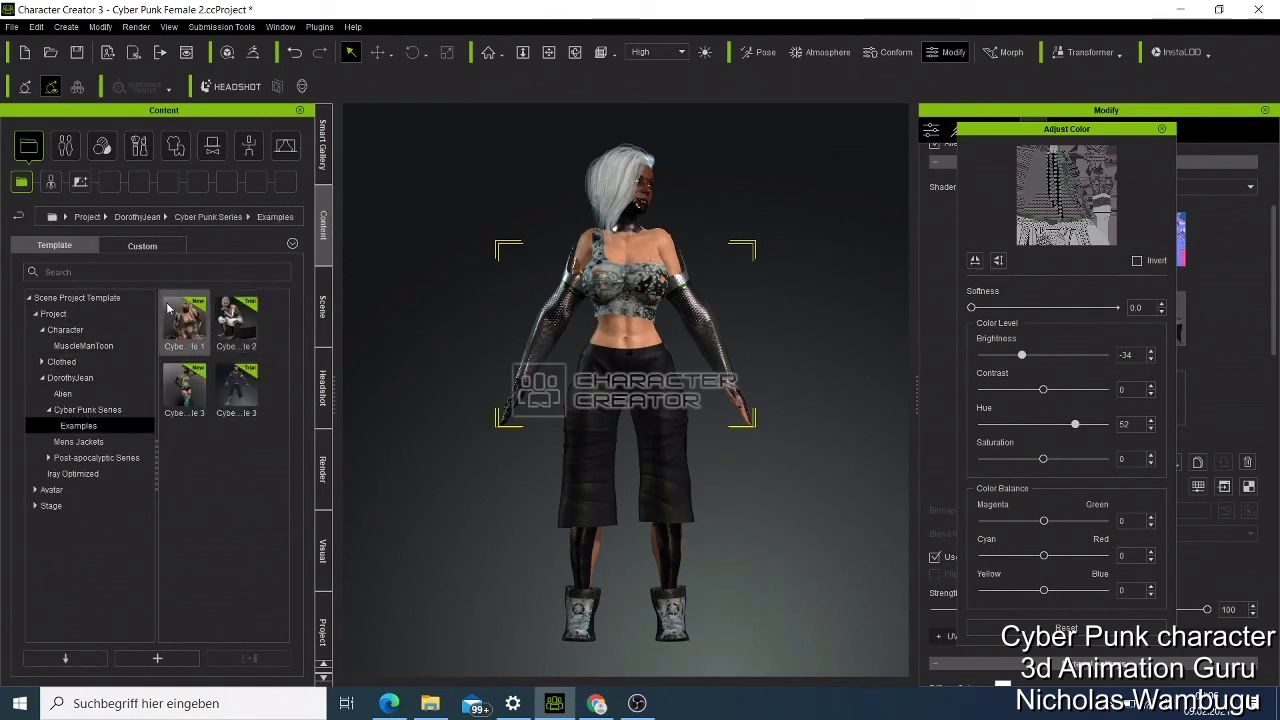
Load the Cyber Punk Female 3 project without saving the current one, replacing the costume only
double_click(190, 400)
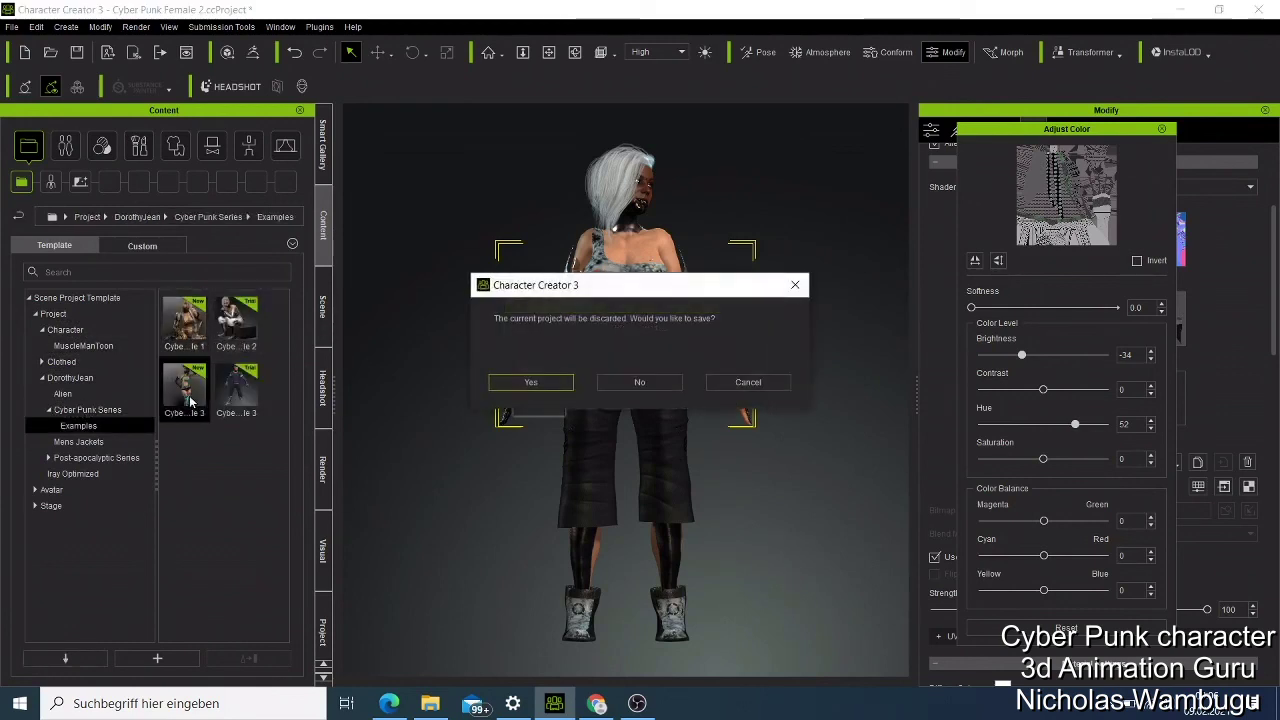
click(599, 388)
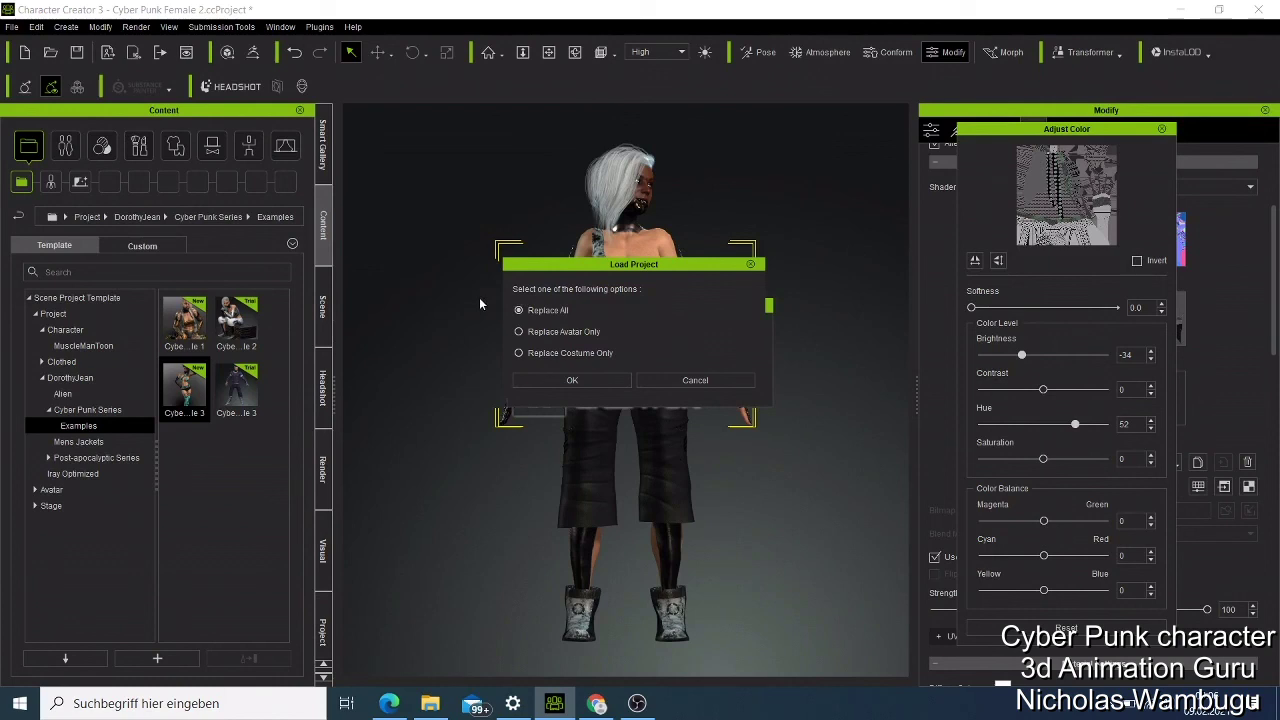
click(518, 353)
click(592, 383)
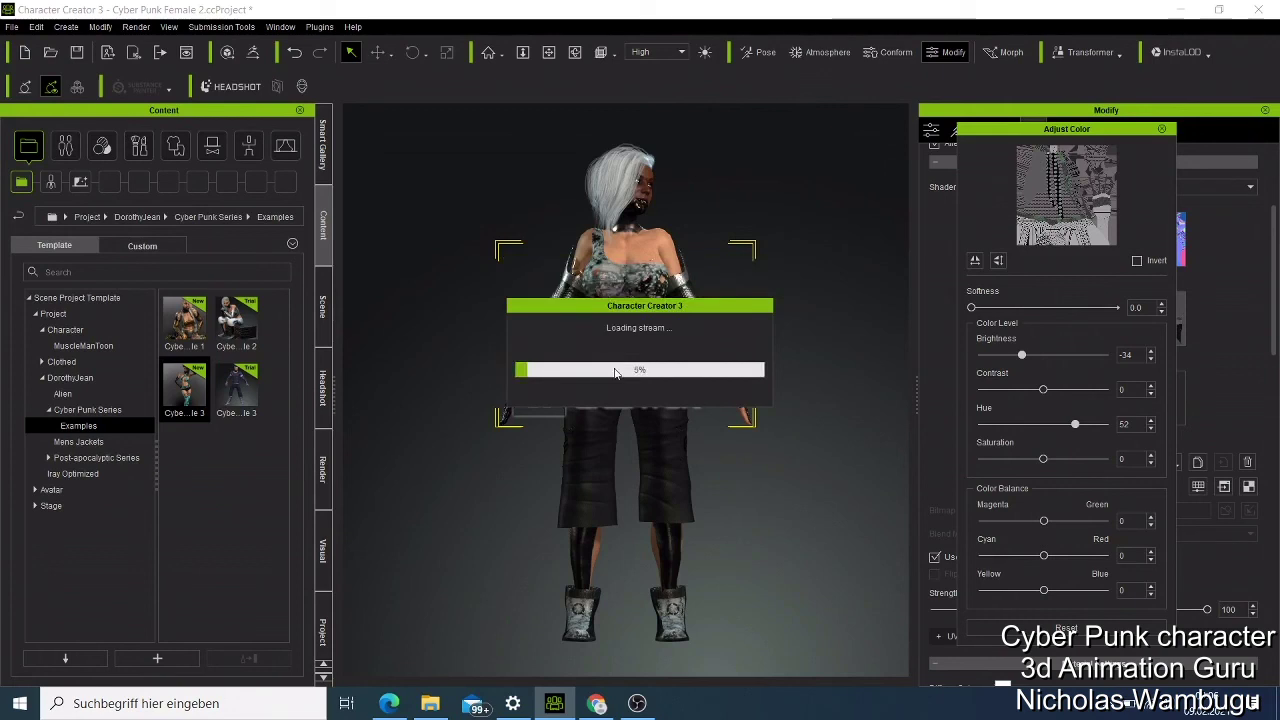
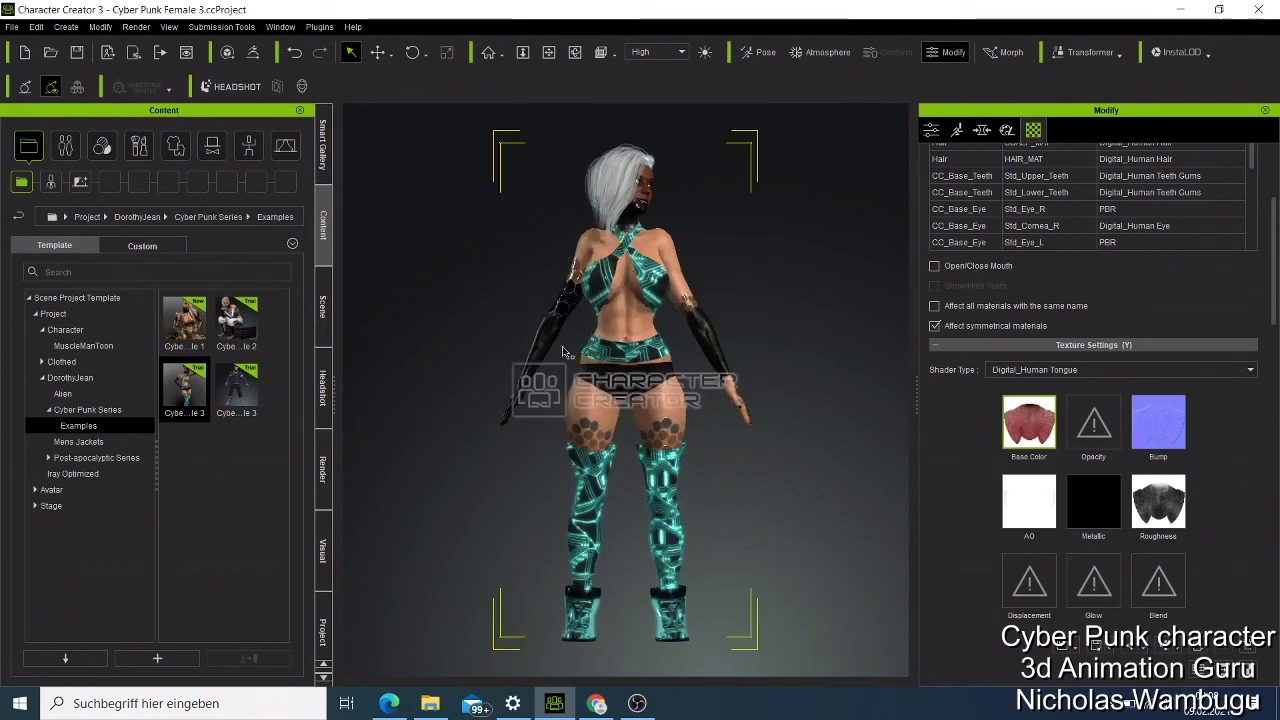
Examine the full-body costume on the character from the front around to the side
click(575, 52)
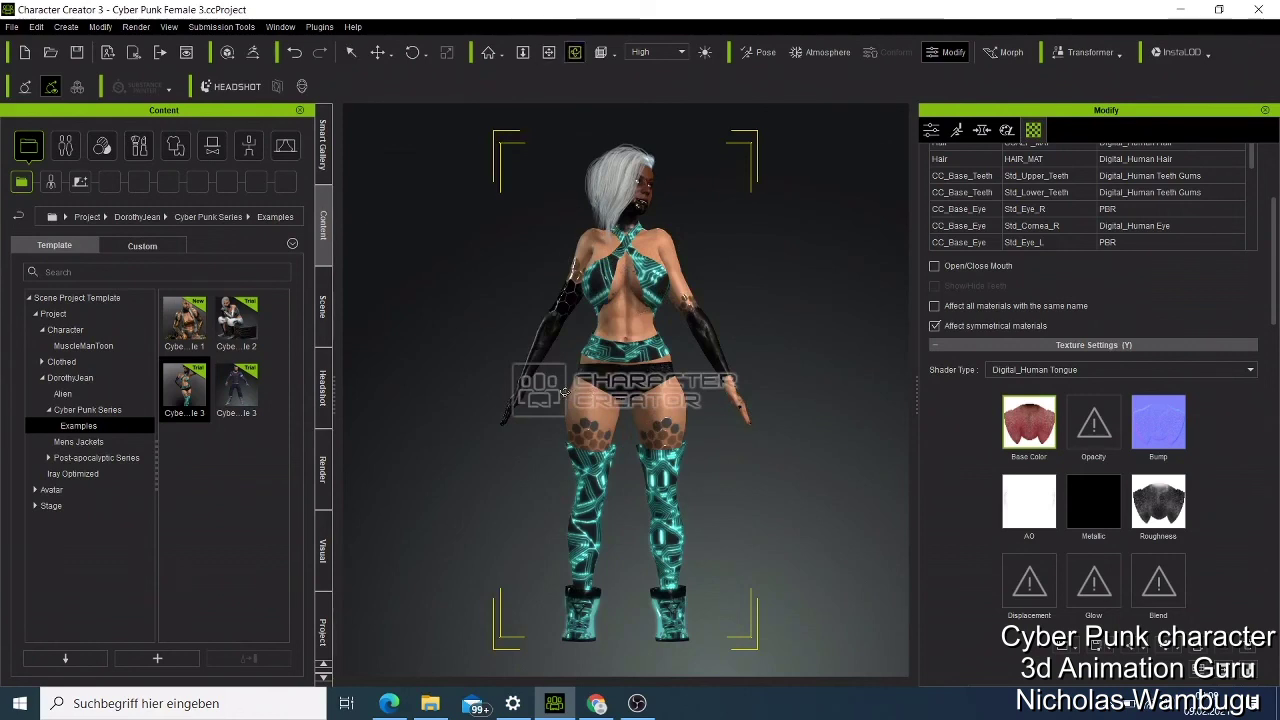
drag(540, 405, 781, 276)
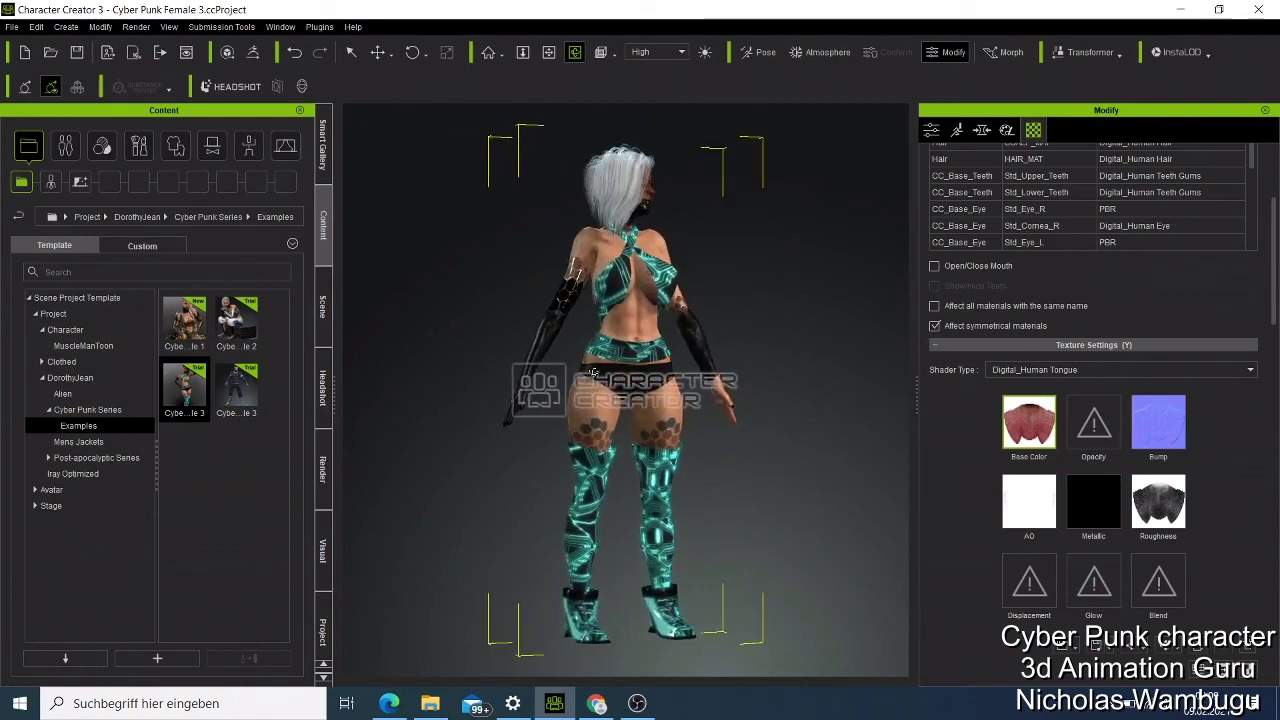
drag(581, 363, 822, 288)
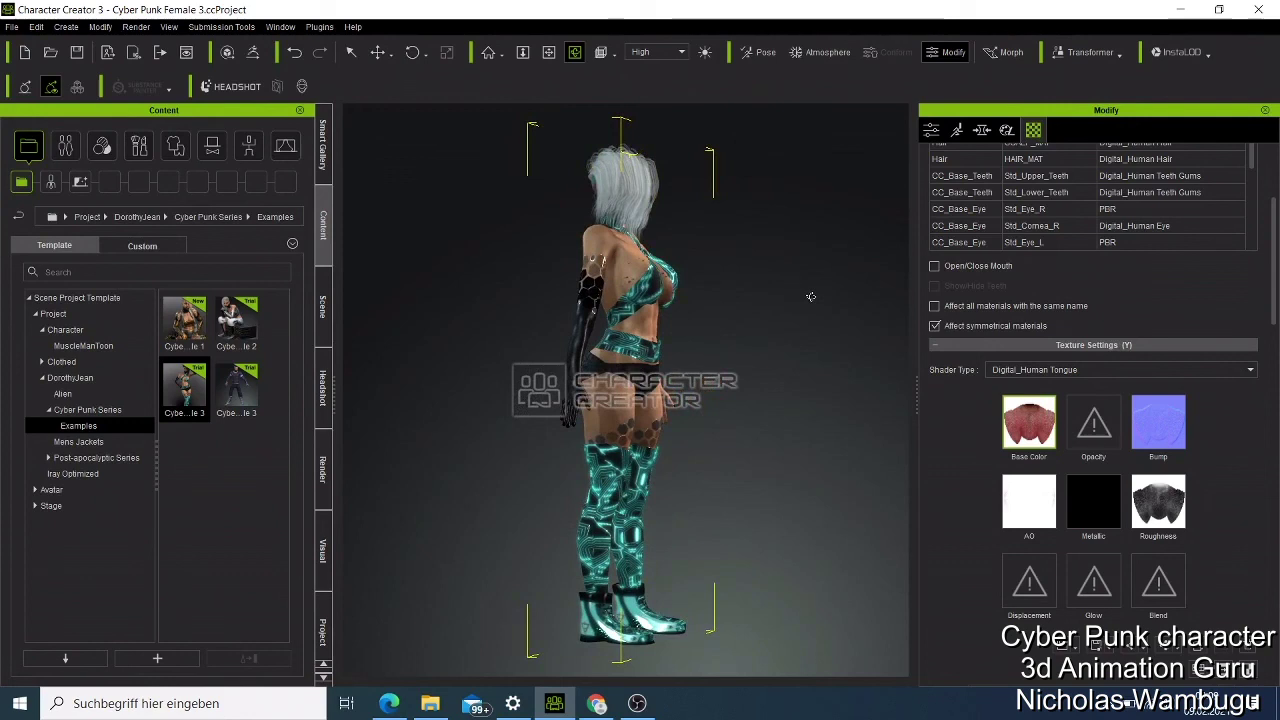
Look through the character export options such as iAvatar, OBJ and FBX, and switch to OBS
click(9, 26)
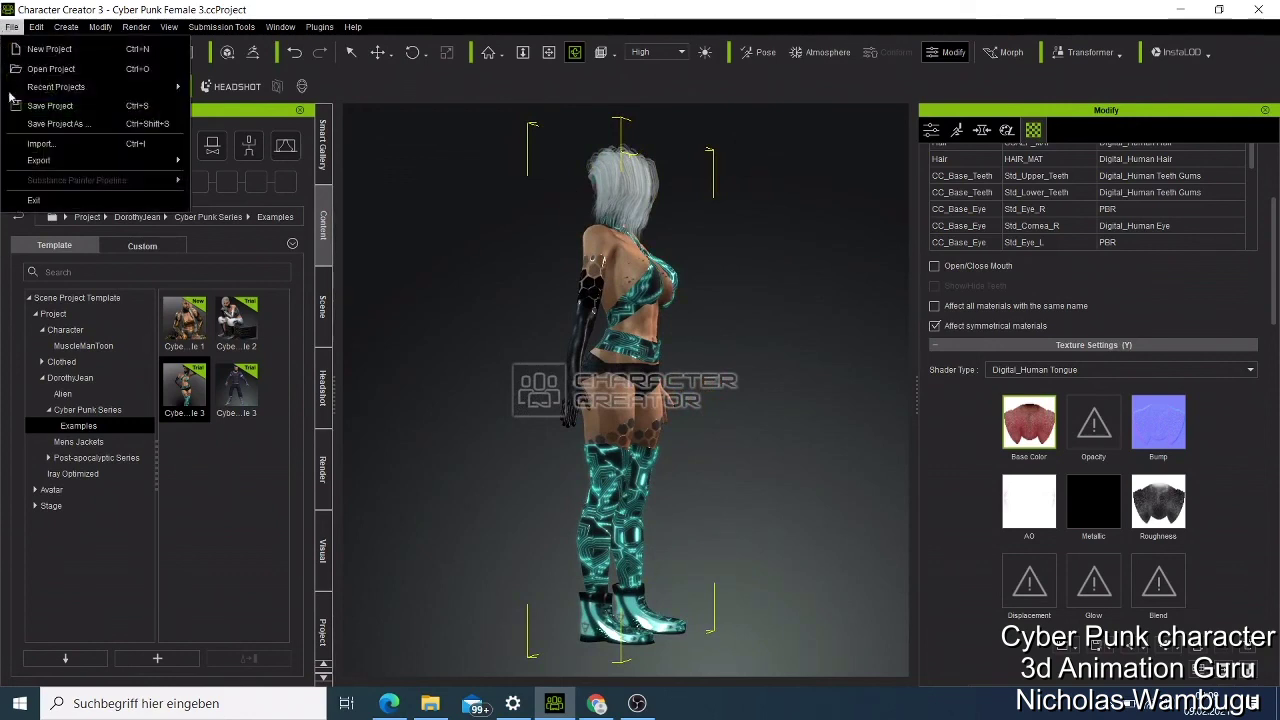
mouse_move(130, 160)
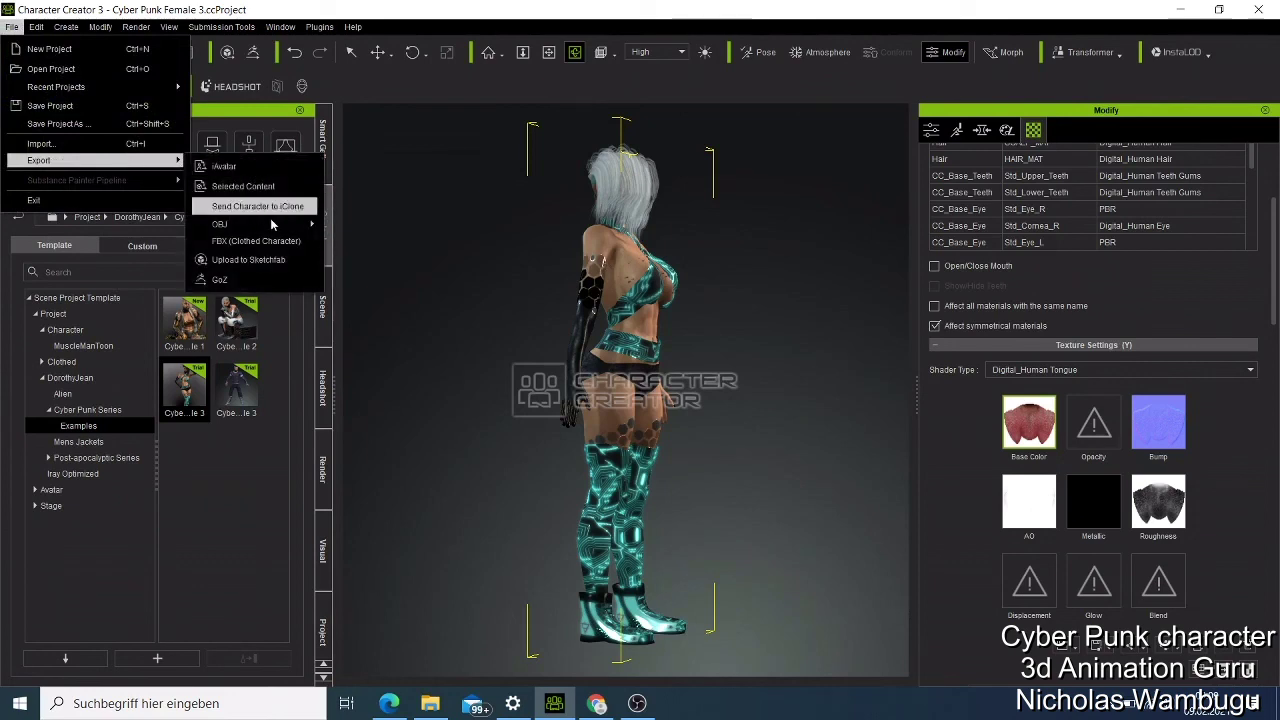
mouse_move(276, 226)
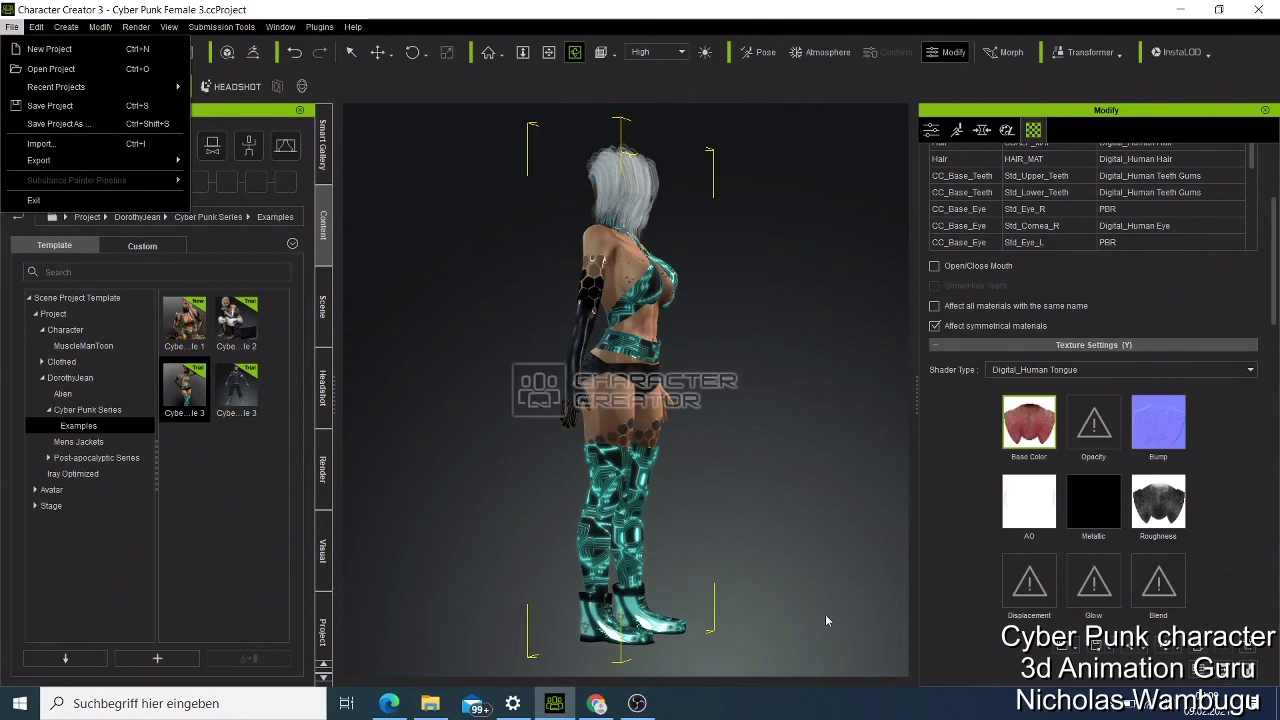
click(638, 702)
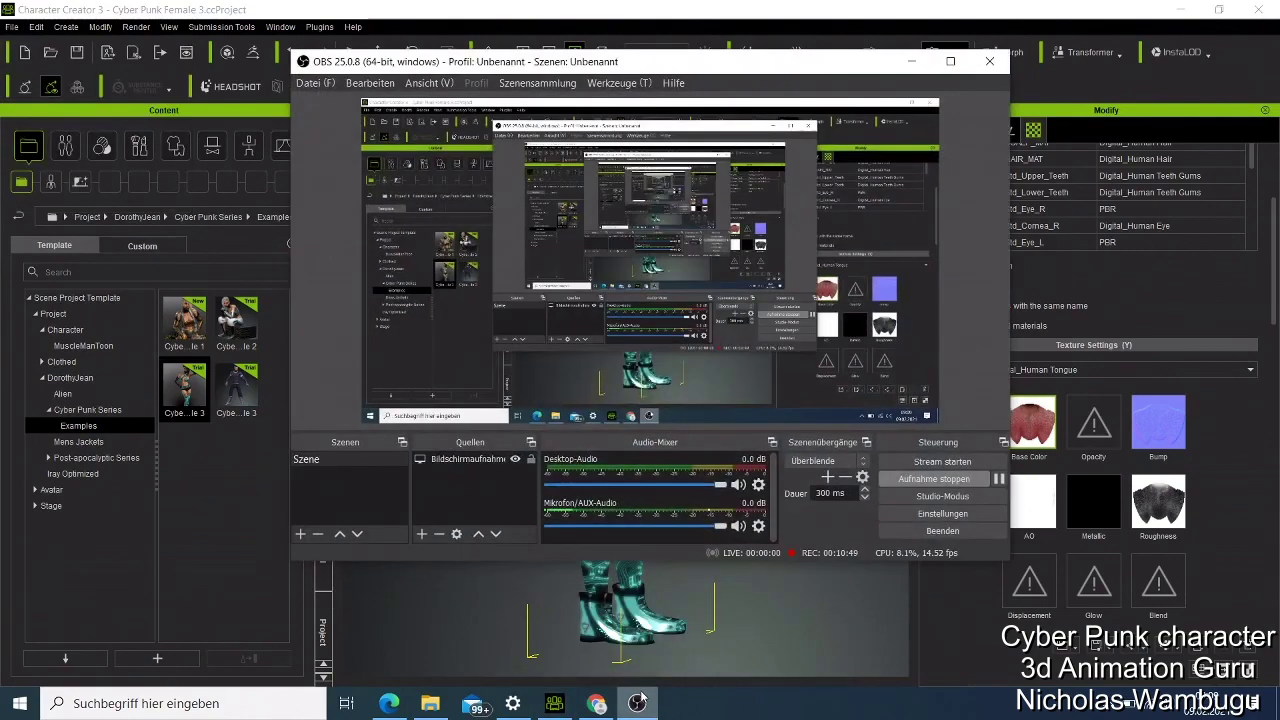